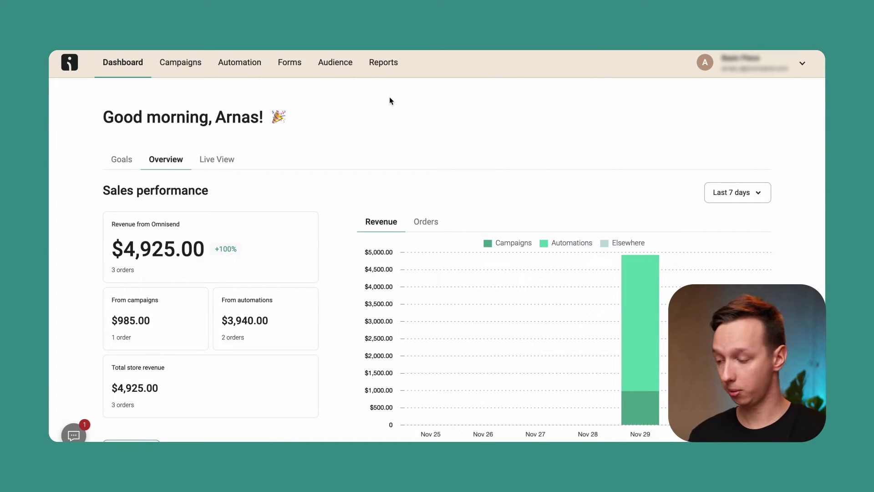
From Forms, filter templates to Popup and use the Email & SMS capture (TCPA) template
left_click(298, 65)
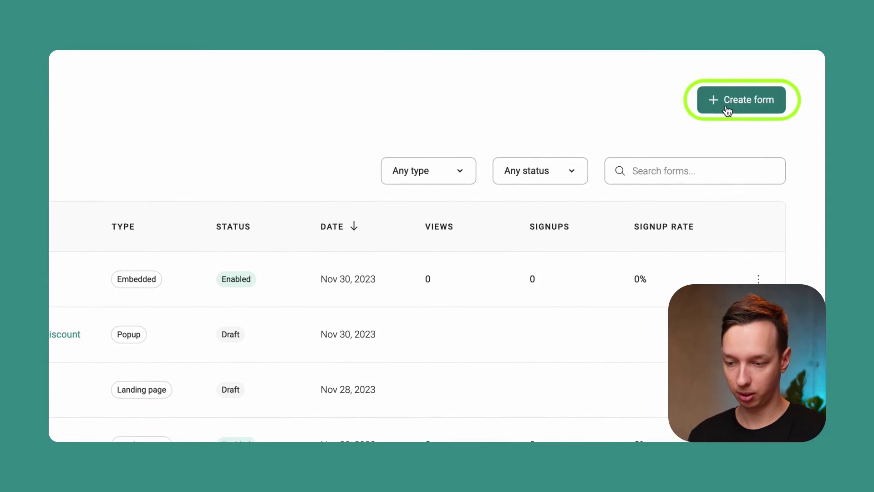
left_click(728, 109)
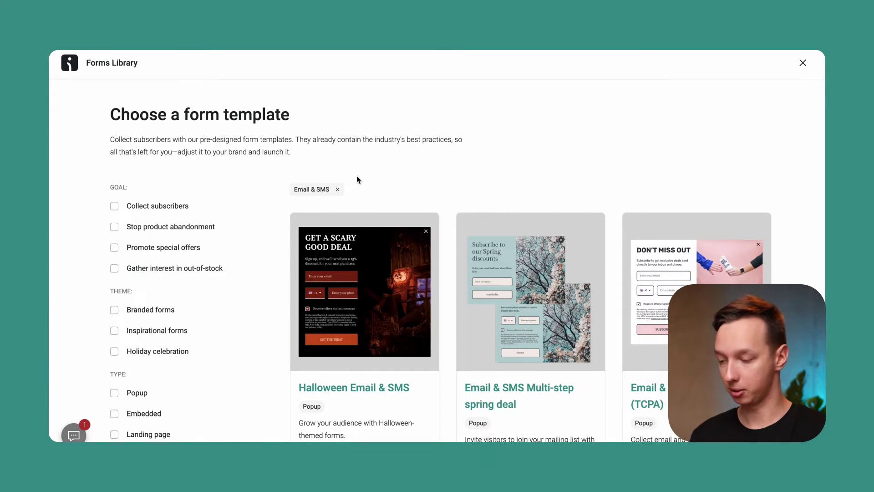
scroll(164, 385, "down", 2)
scroll(164, 387, "down", 1)
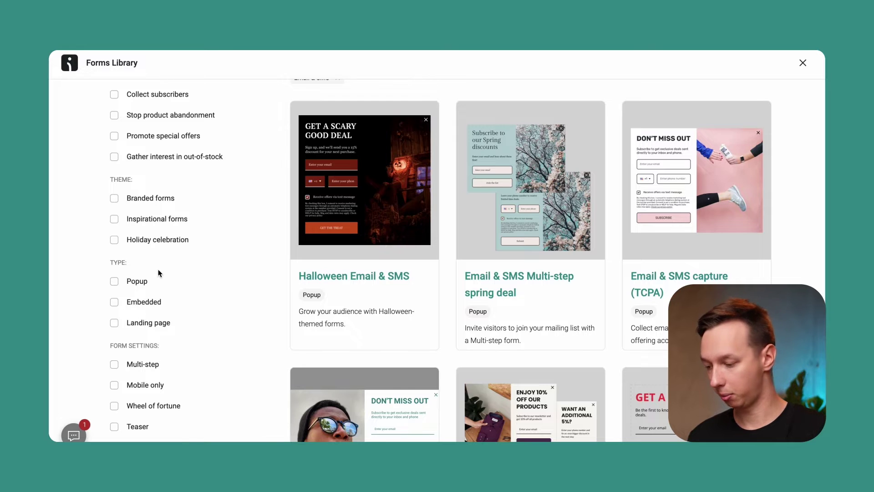
scroll(159, 272, "down", 1)
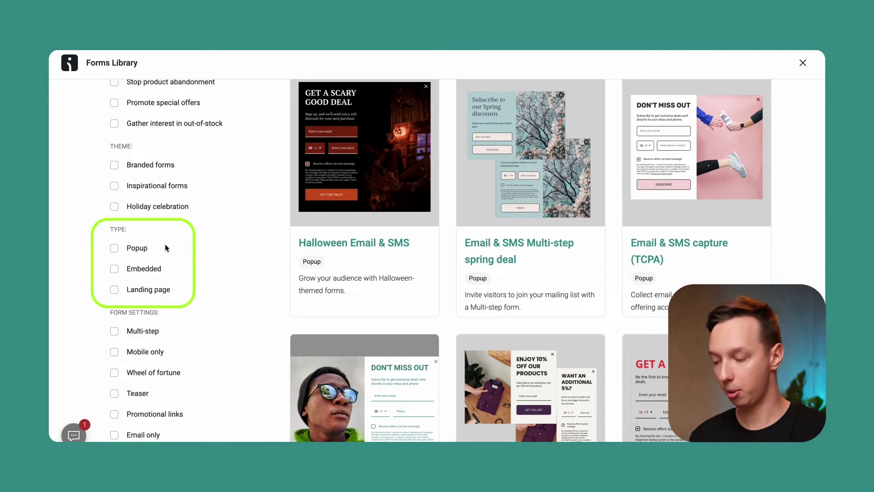
left_click(130, 251)
scroll(194, 341, "down", 1)
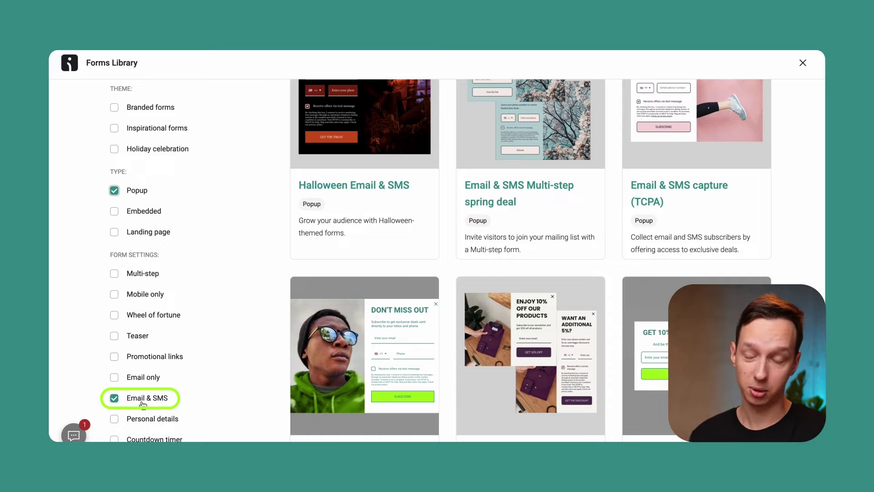
mouse_move(533, 193)
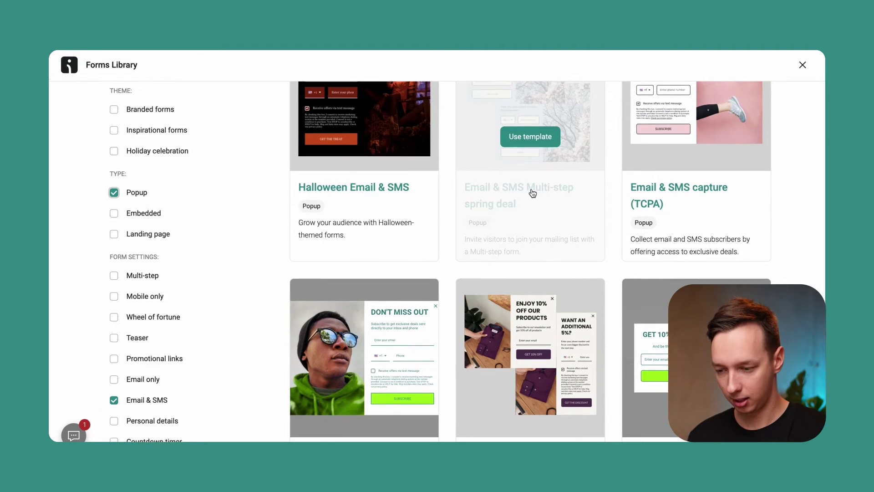
scroll(532, 194, "up", 1)
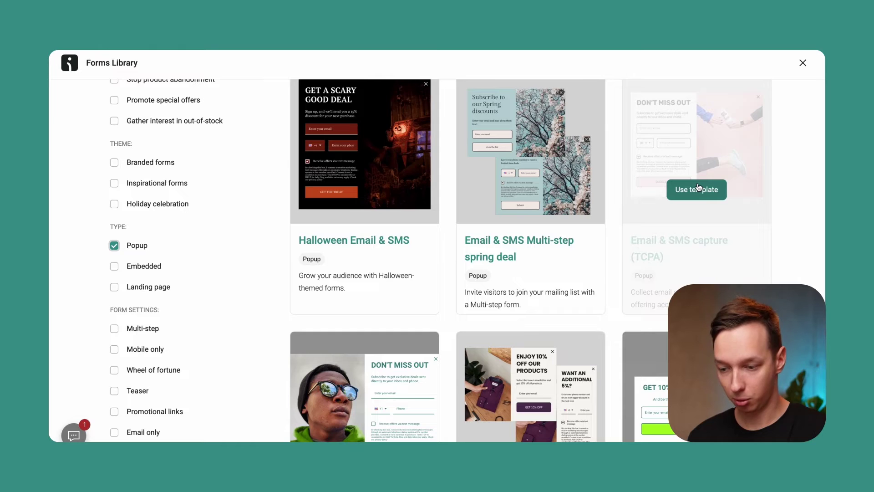
left_click(699, 188)
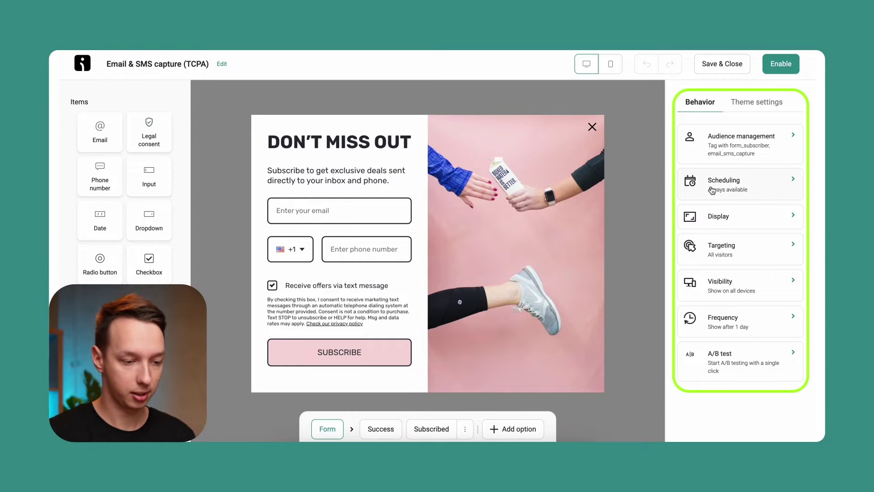
In Form layout, try left and top image placements, keeping the image on the right
left_click(765, 107)
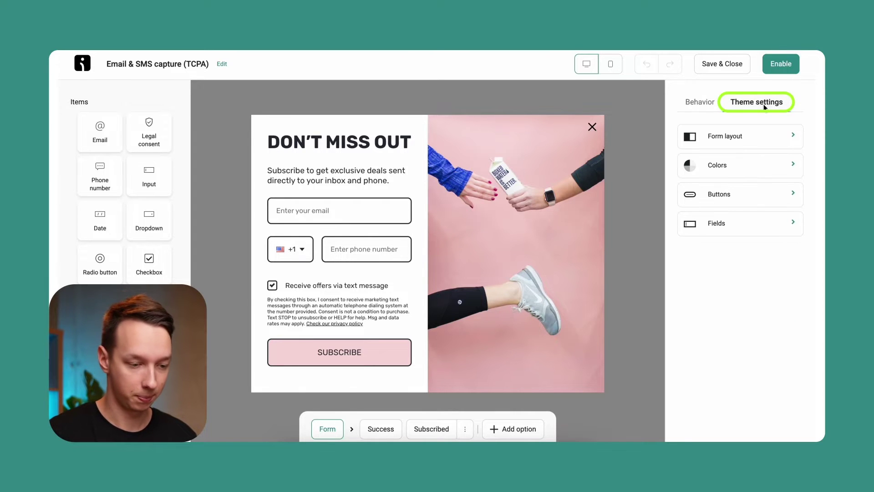
left_click(706, 139)
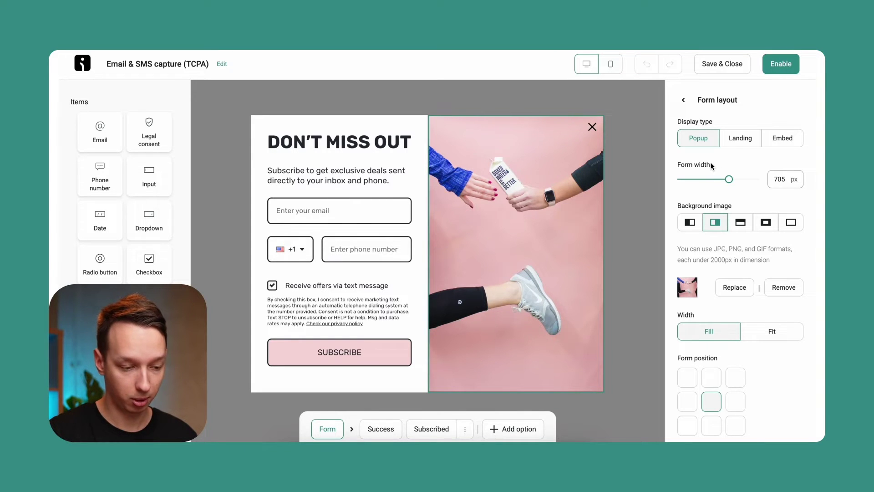
left_click(695, 224)
left_click(713, 223)
left_click(741, 222)
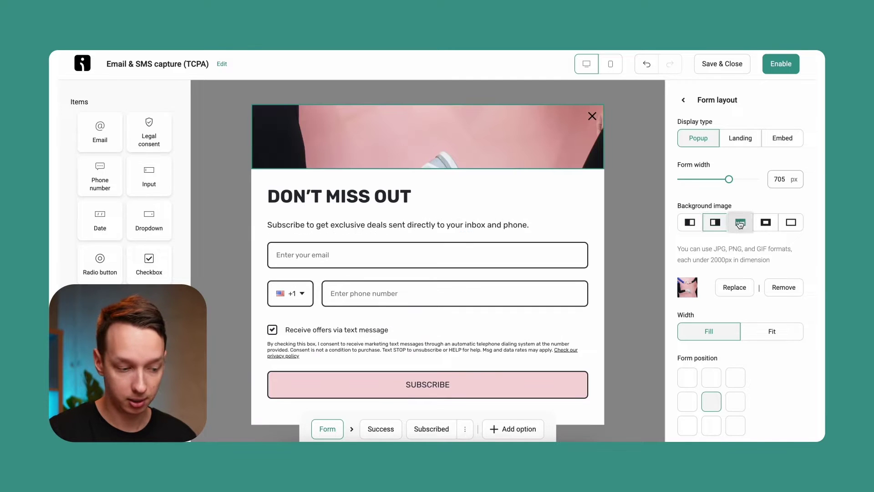
left_click(715, 222)
scroll(700, 315, "down", 1)
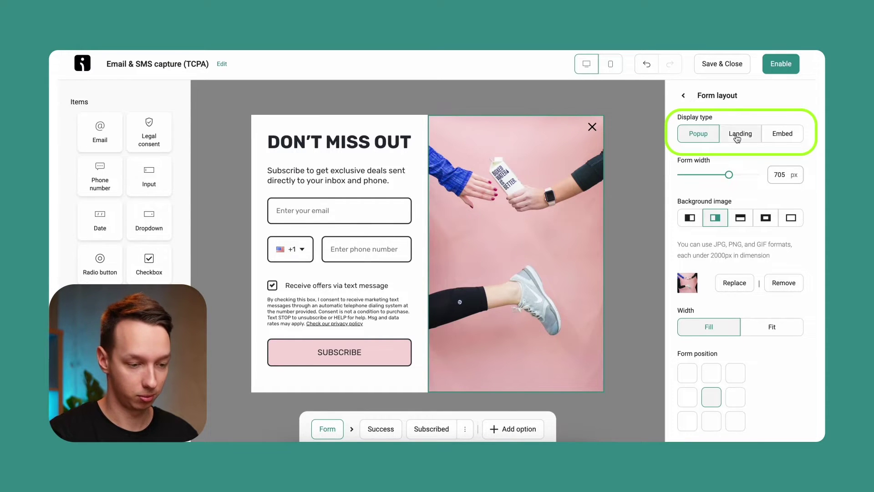
Try landing page and embedded display types, then keep the form as a popup
left_click(737, 138)
left_click(781, 139)
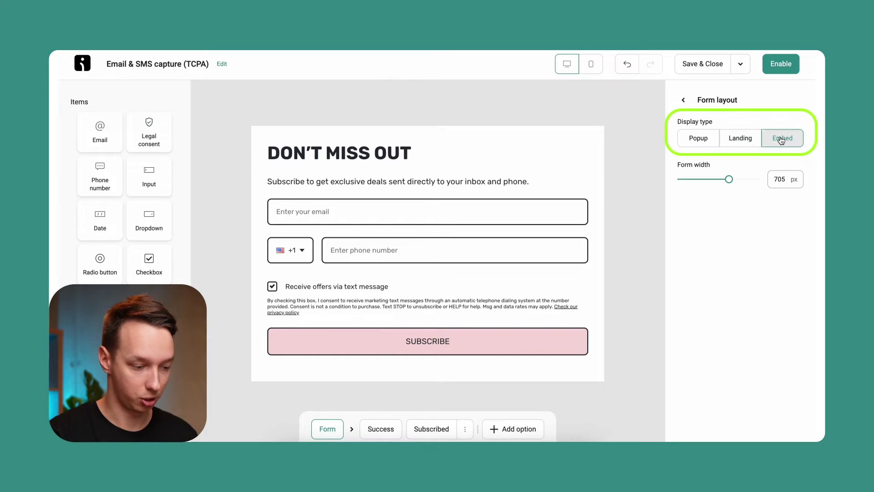
left_click(709, 141)
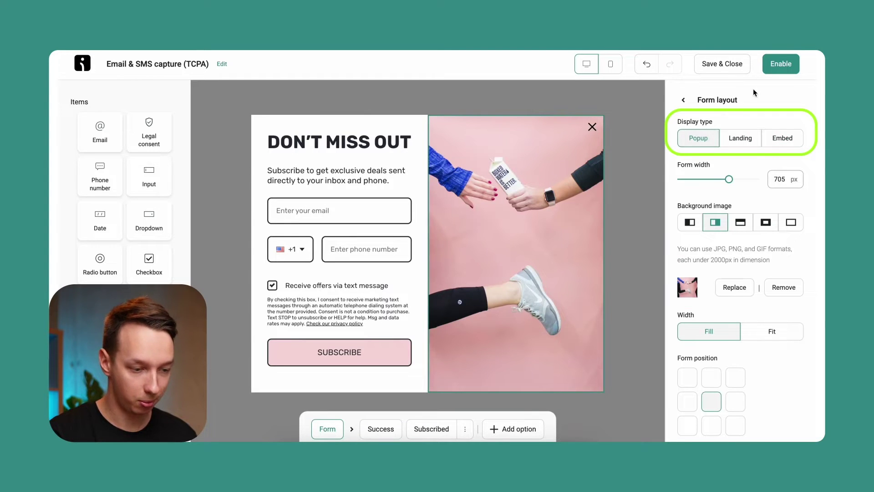
left_click(685, 101)
Set the close button colour to dark grey #383838
left_click(718, 171)
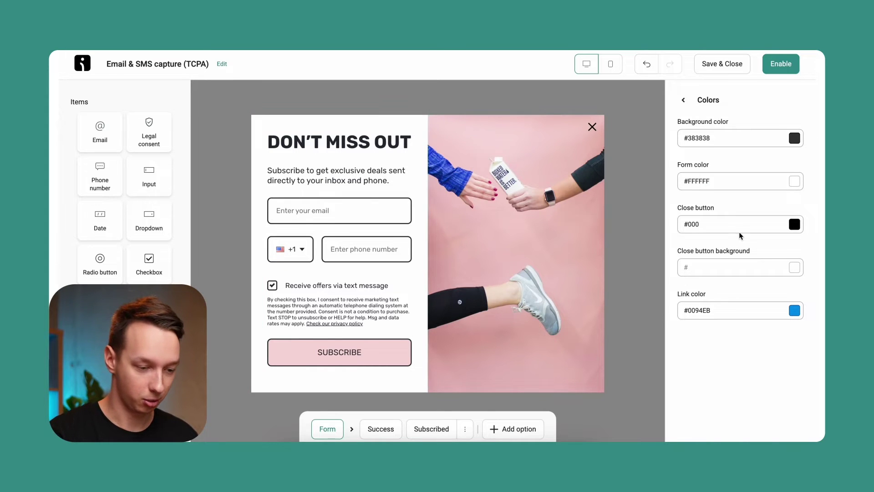
left_click(794, 224)
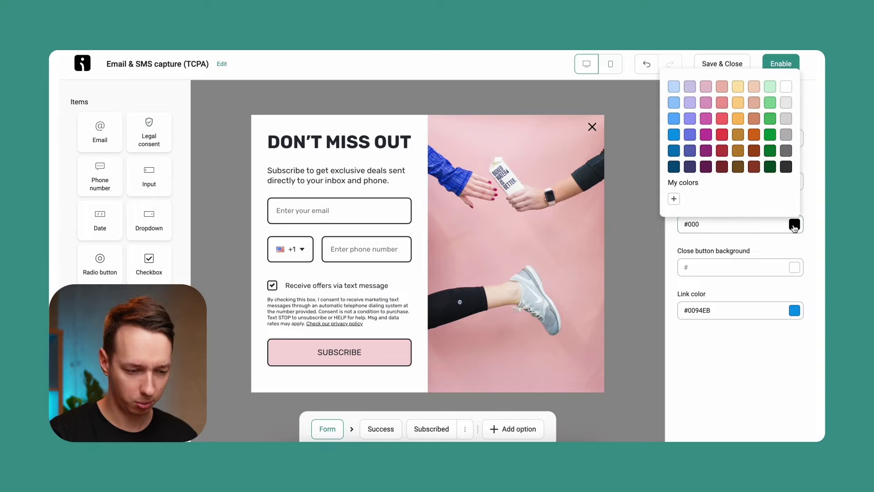
left_click(786, 88)
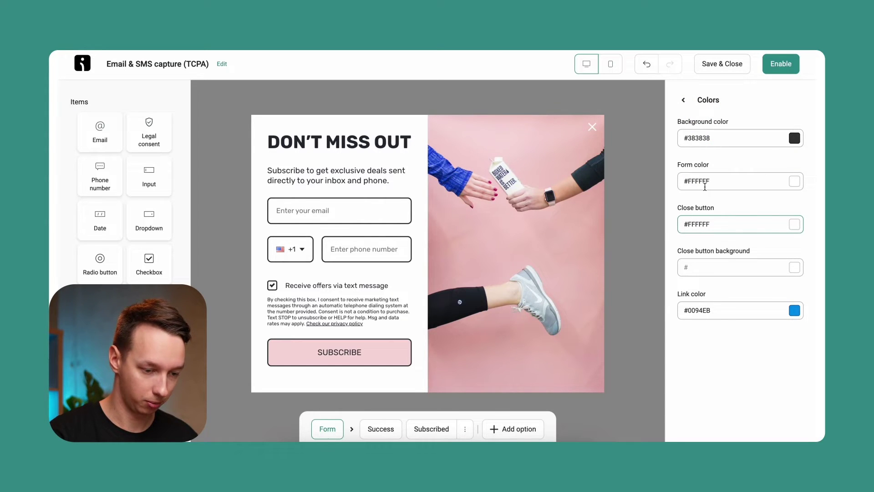
left_click(793, 225)
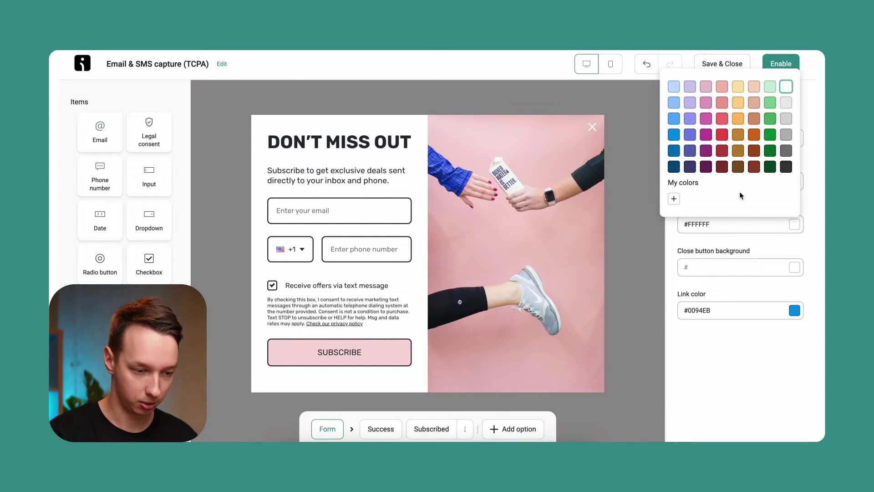
left_click(786, 166)
left_click(684, 101)
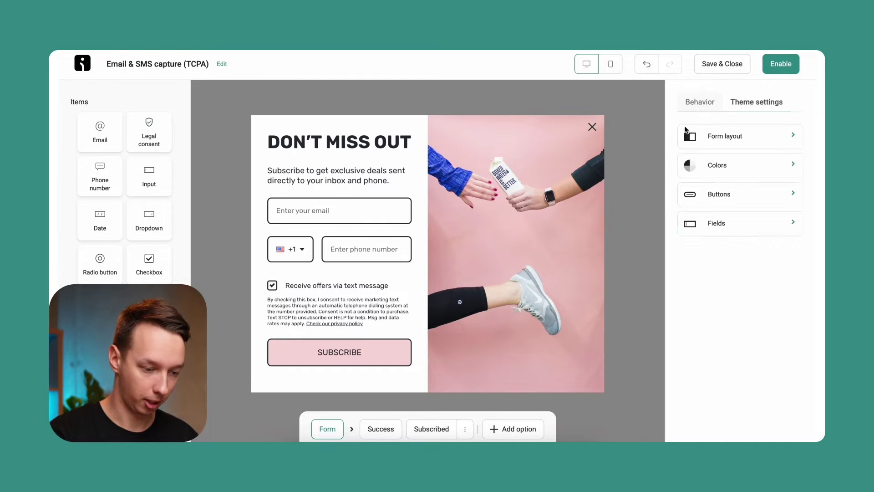
Give the primary buttons a pill shape with 28 px rounding
left_click(737, 203)
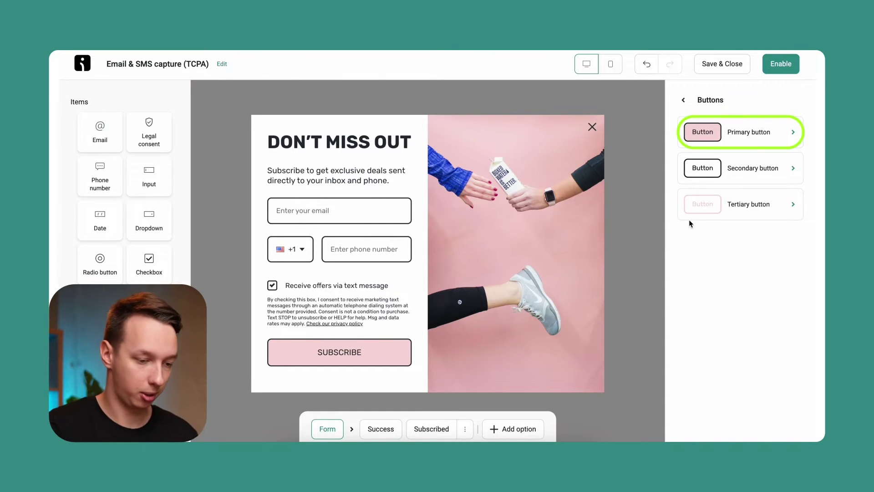
left_click(728, 129)
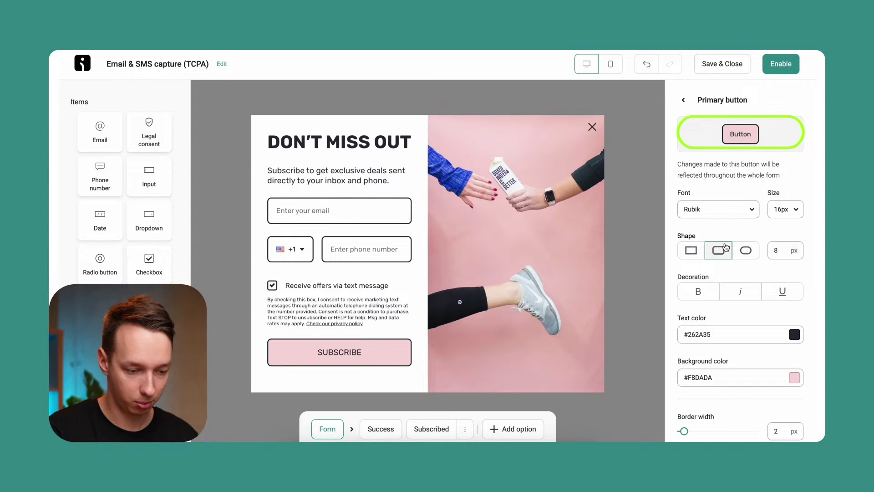
left_click(745, 249)
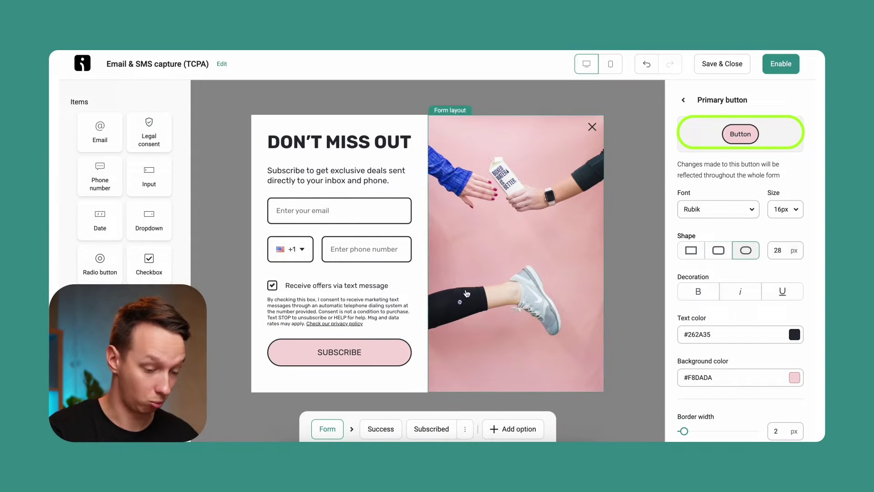
left_click(691, 250)
left_click(742, 253)
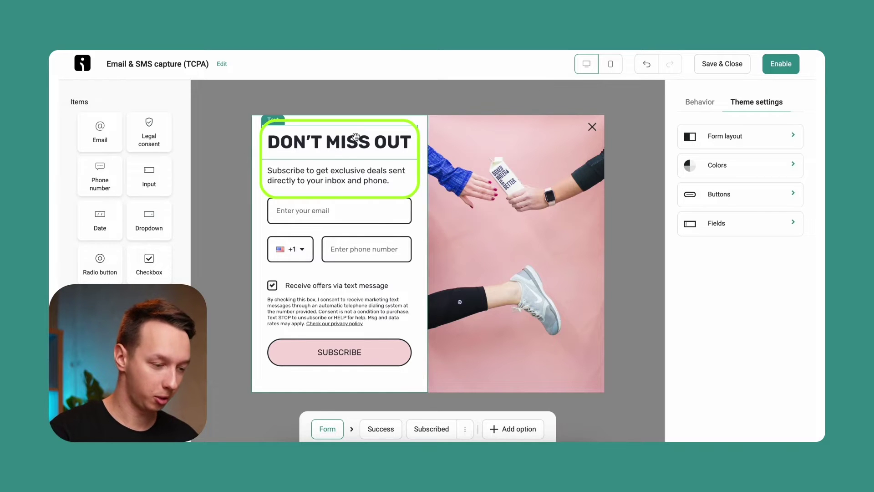
Replace the subtitle text with the line 'Those discount codes won't redeem them…'
left_click(324, 180)
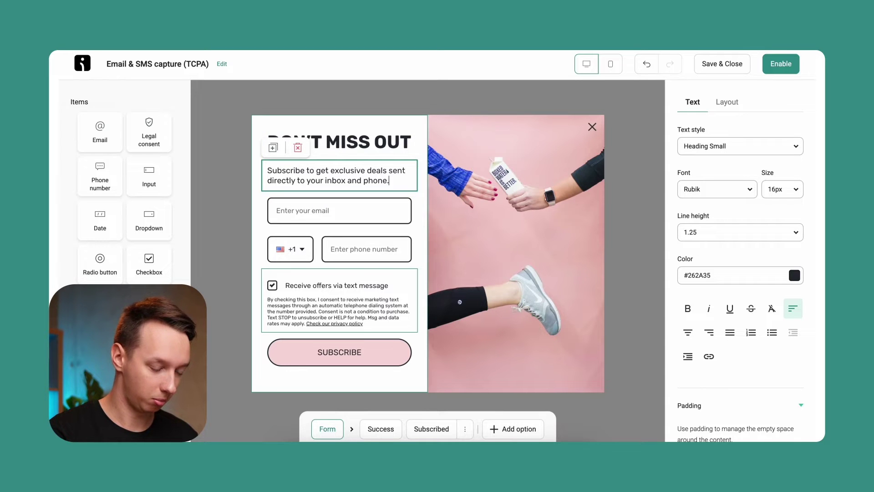
key("ctrl+a")
type("Those discount do")
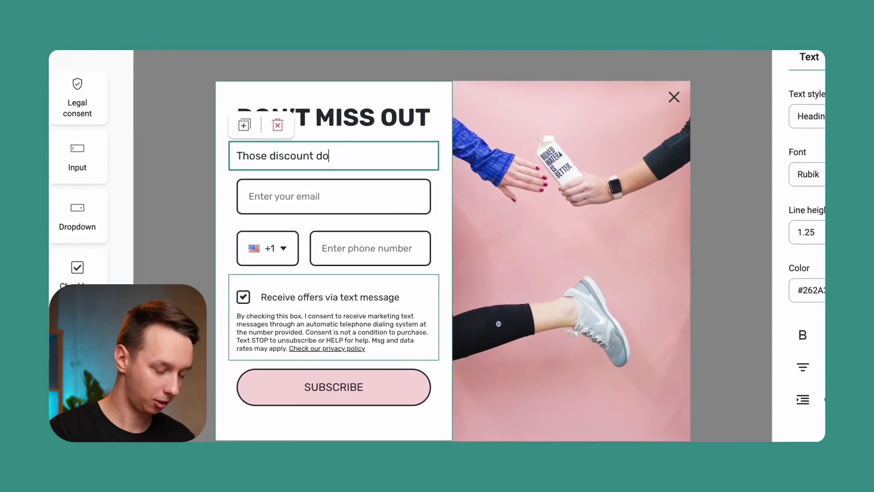
key("BackSpace")
key("BackSpace")
type("codes won't rede")
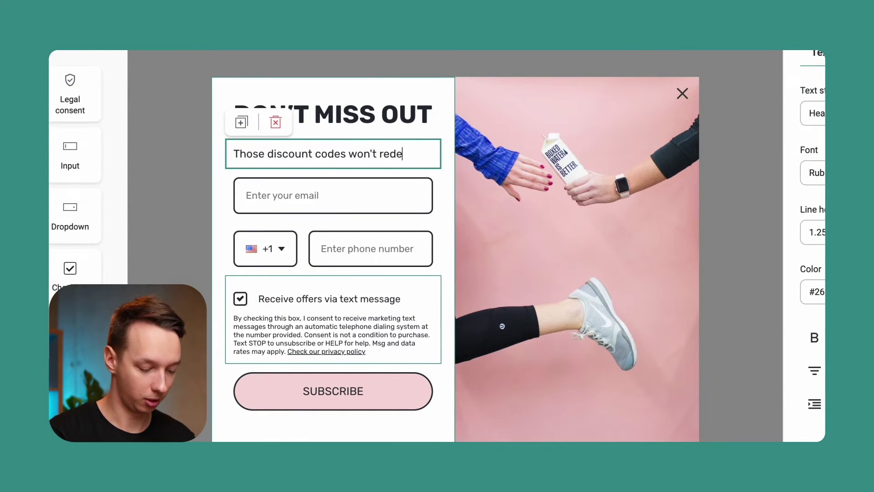
type("em themselves.")
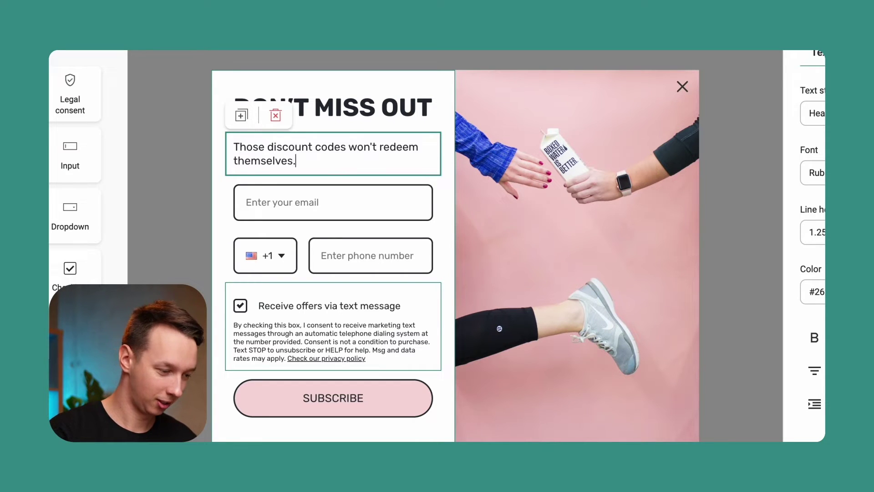
Delete the popup's original email field, phone number field and SMS consent block
left_click(423, 190)
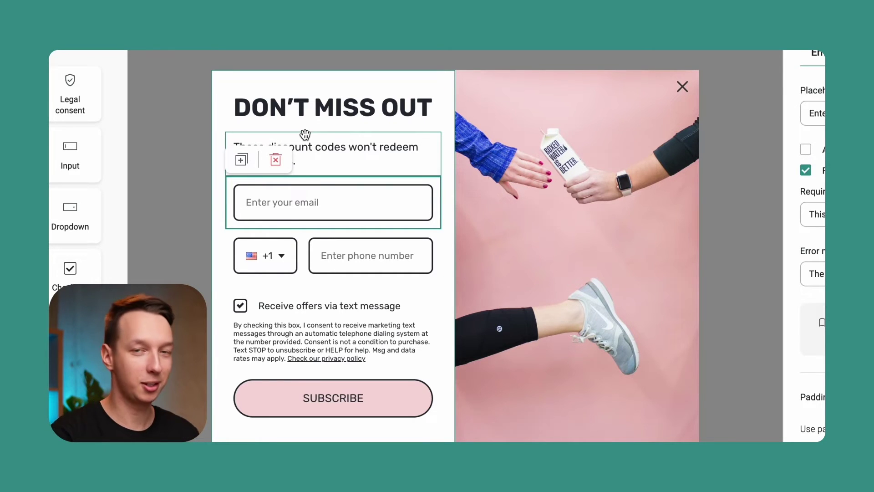
left_click(364, 61)
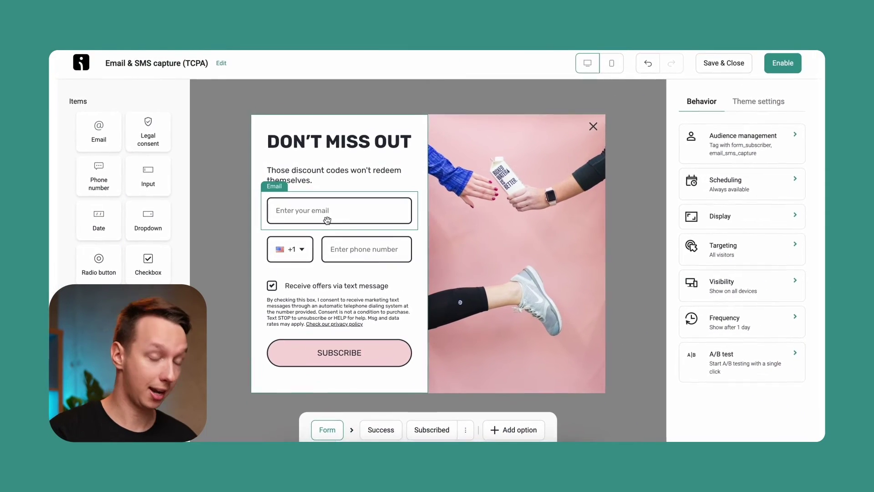
left_click(327, 220)
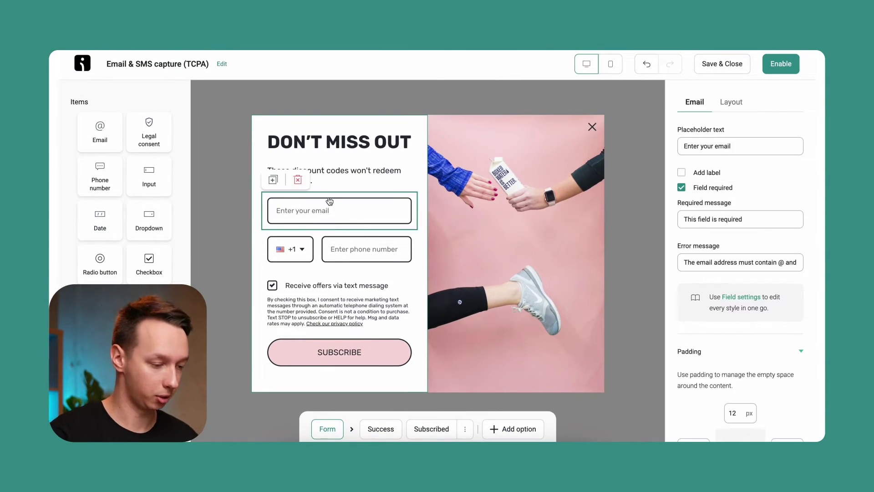
left_click(297, 181)
left_click(302, 228)
left_click(302, 203)
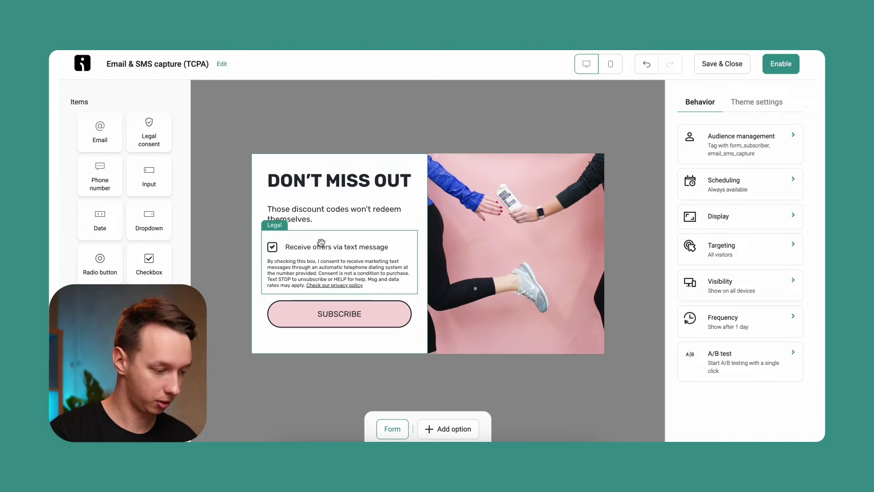
left_click(319, 245)
left_click(298, 218)
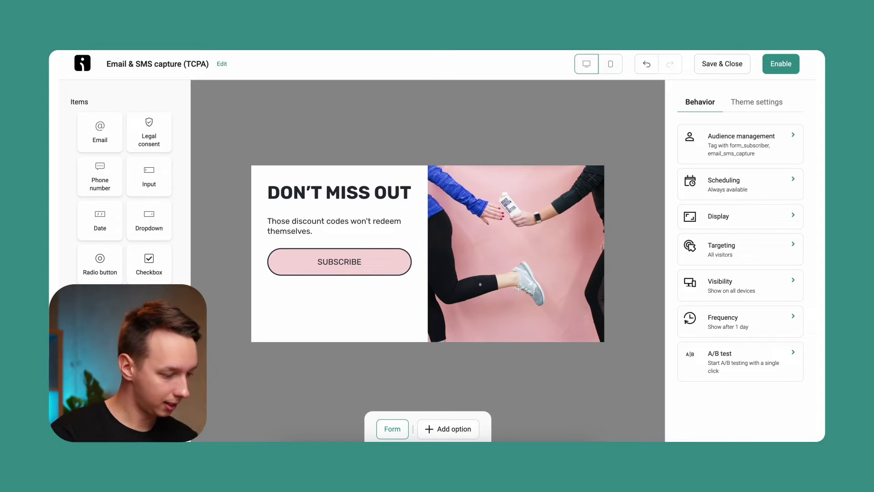
Add a new email field above the discount text with its label cleared and hidden
left_click_drag(90, 124, 302, 233)
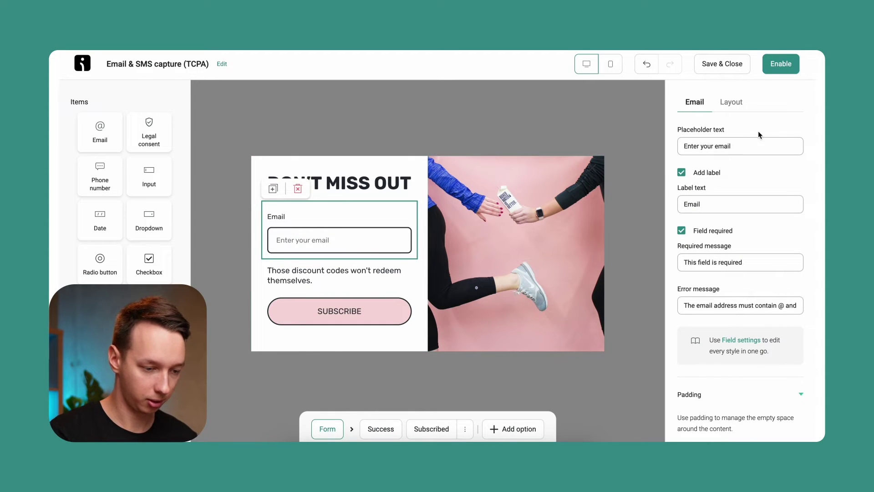
left_click(751, 144)
key("ctrl+a")
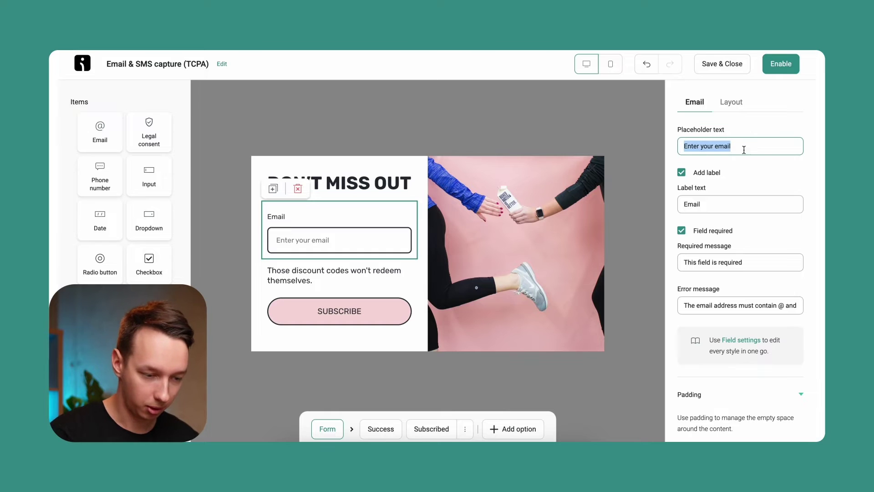
left_click(722, 203)
key("ctrl+a")
key("BackSpace")
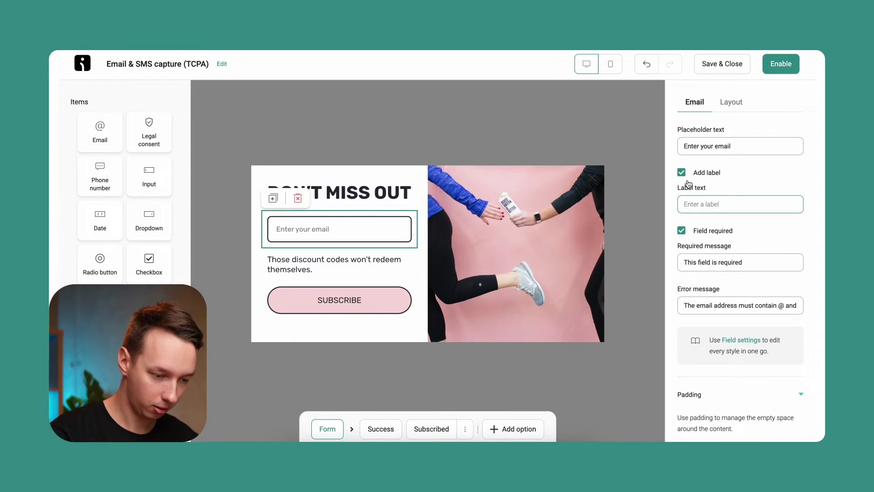
left_click(682, 173)
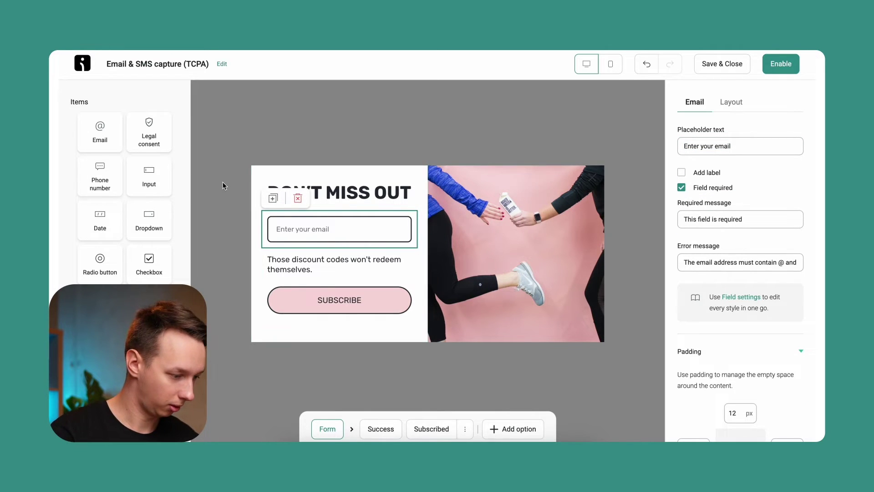
Add a phone number field below the email field and clear its label
left_click_drag(94, 190, 370, 270)
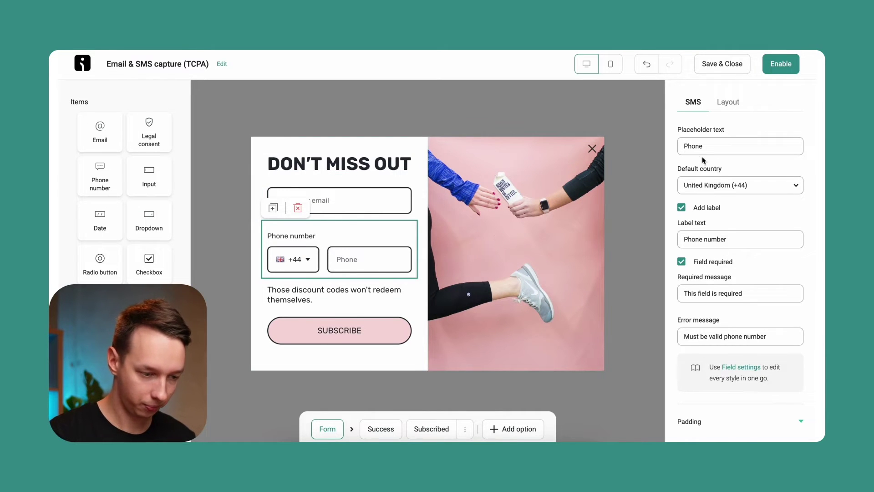
triple_click(726, 239)
key("BackSpace")
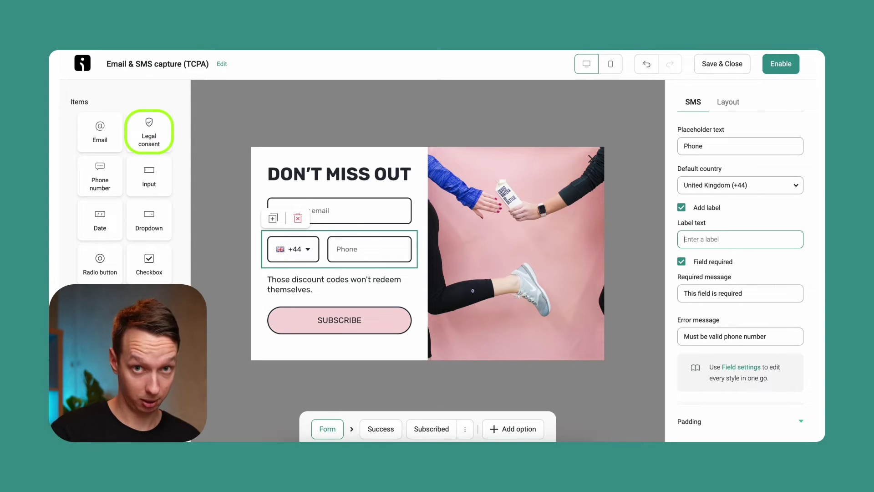
Add a legal consent block below the phone field set to SMS consent (TCPA)
left_click_drag(149, 135, 307, 278)
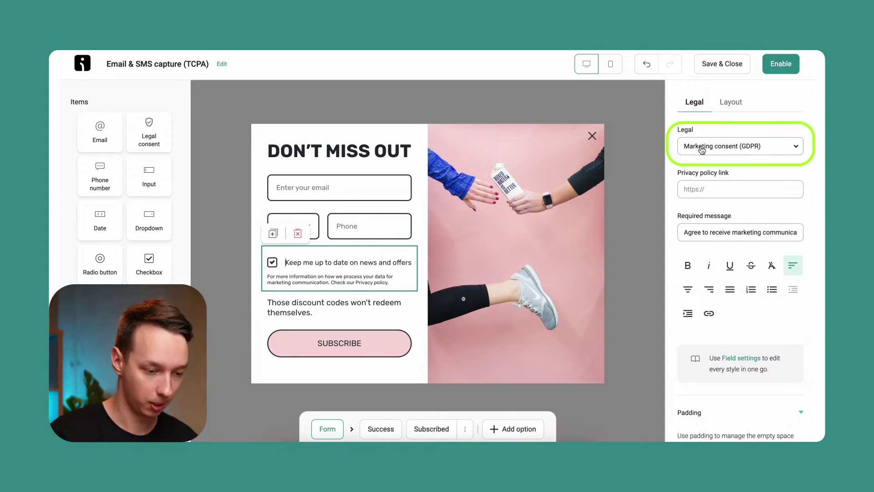
left_click(716, 153)
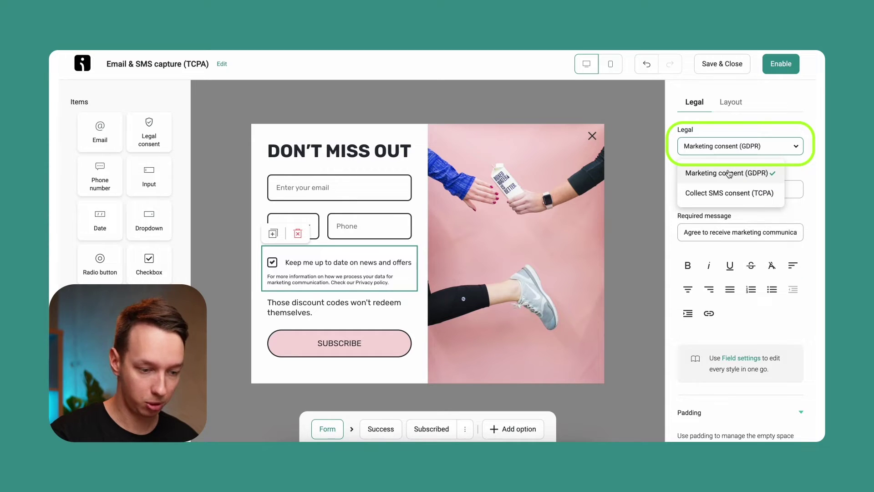
left_click(728, 196)
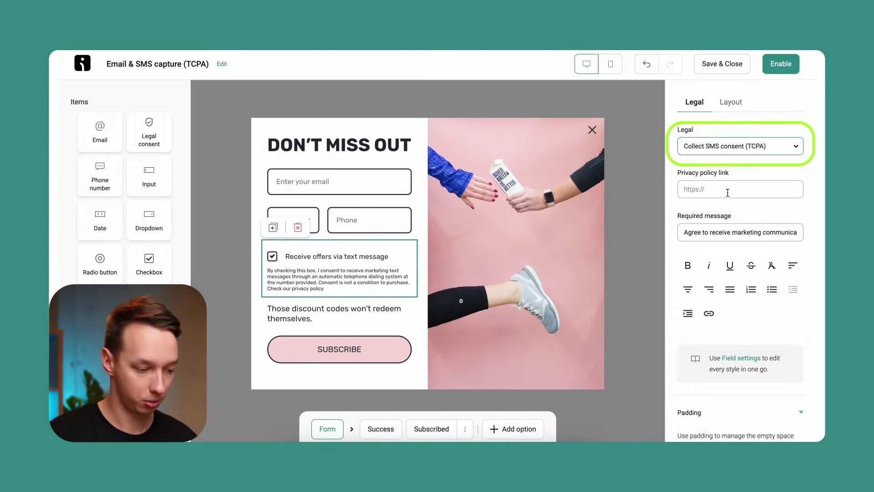
Set the consent's privacy policy link to omnisend.com/policy/
left_click(720, 188)
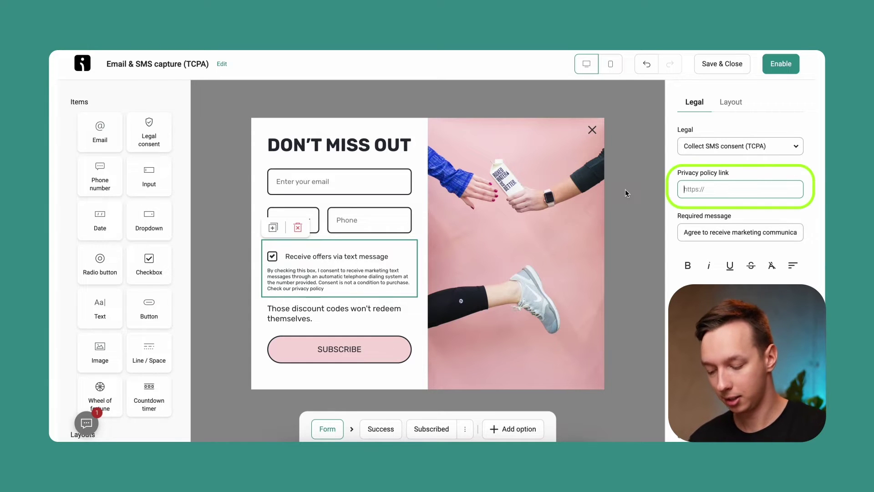
type("omn isend")
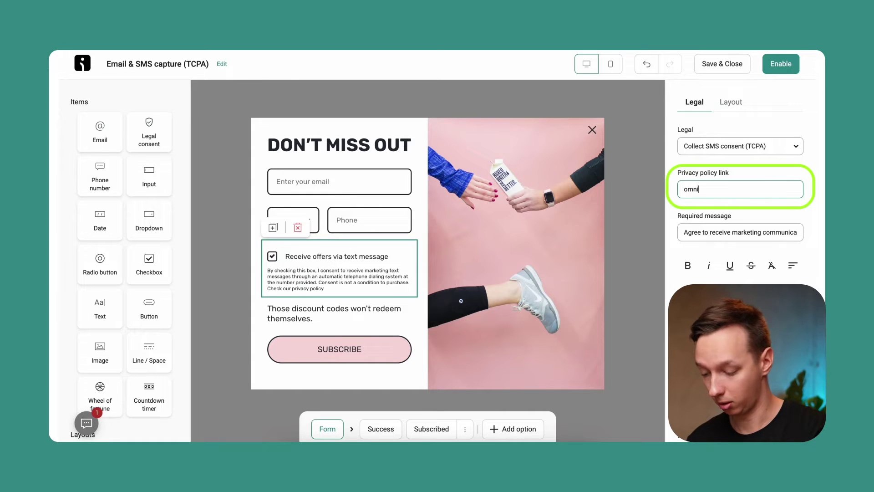
type(".com/policy/")
left_click(640, 204)
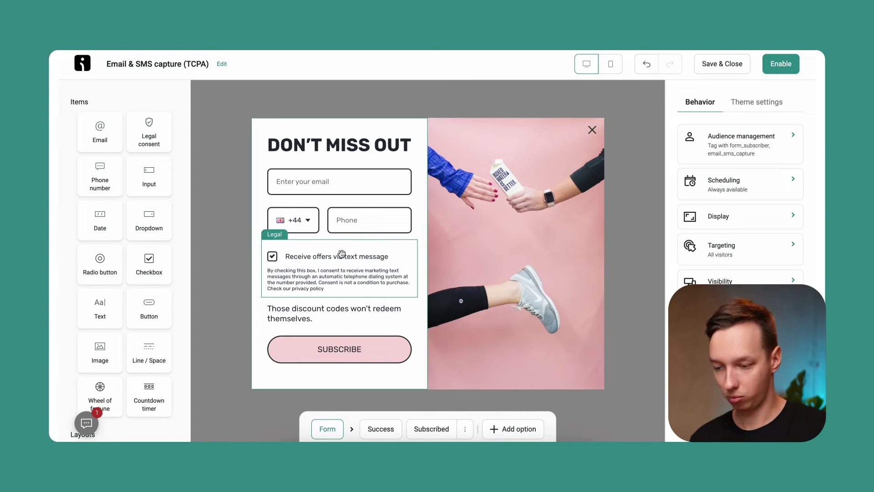
Delete the discount-codes line below the fields and add a text block above the email field
left_click(319, 313)
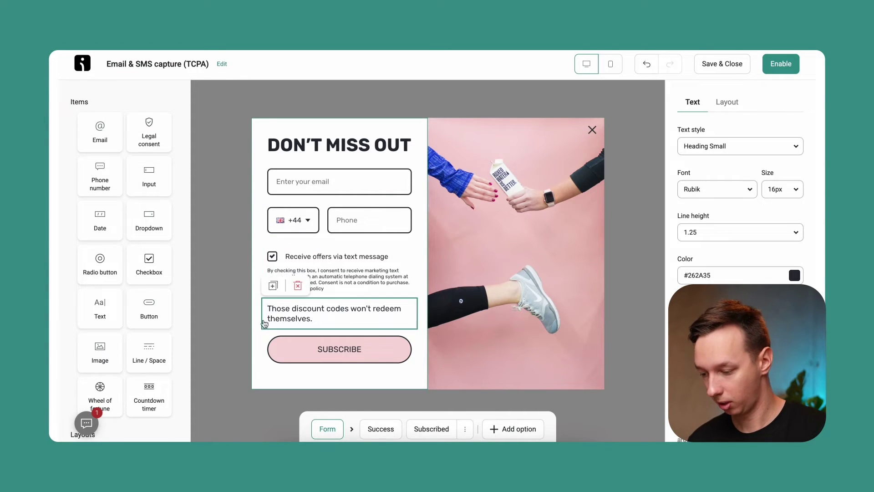
left_click(294, 285)
left_click_drag(100, 309, 322, 172)
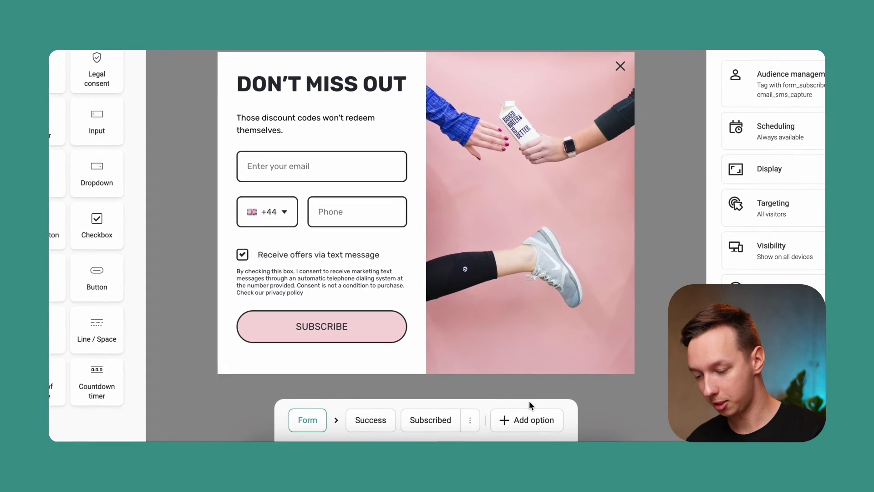
Add a second step to the popup and return to Step 1
left_click(528, 421)
left_click(535, 364)
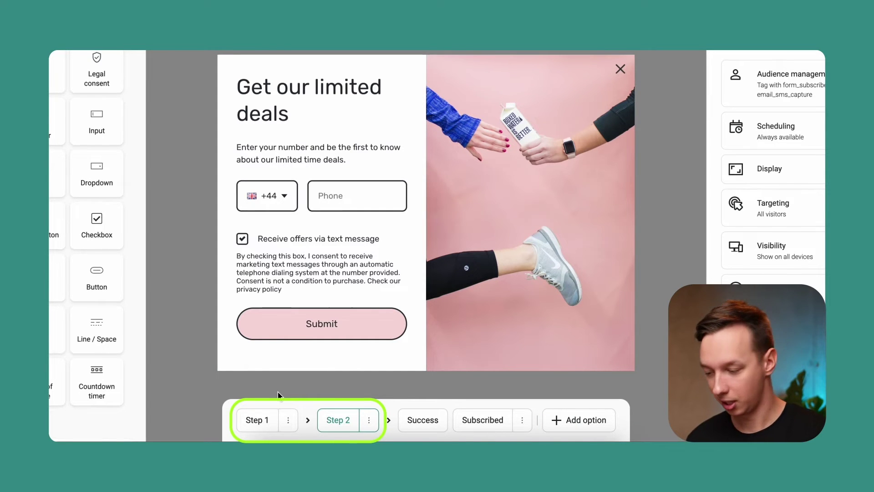
left_click(255, 419)
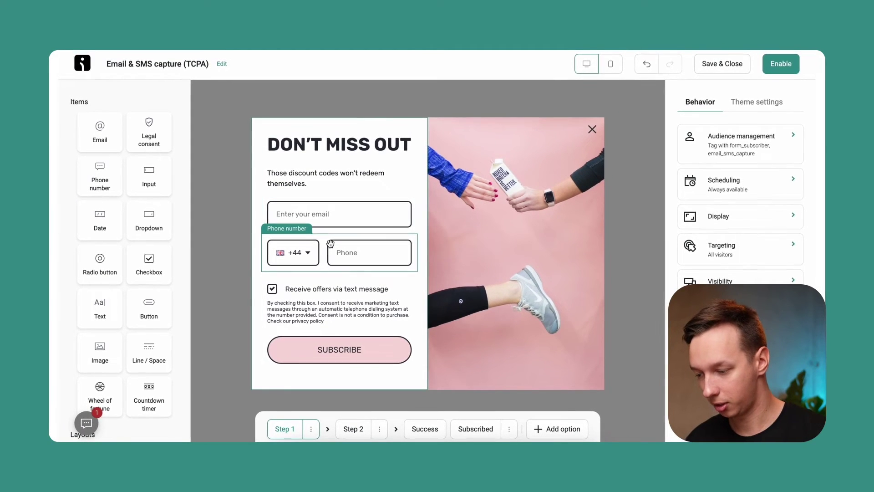
Remove the phone number field and SMS consent block from Step 1, then view Step 2
left_click(328, 249)
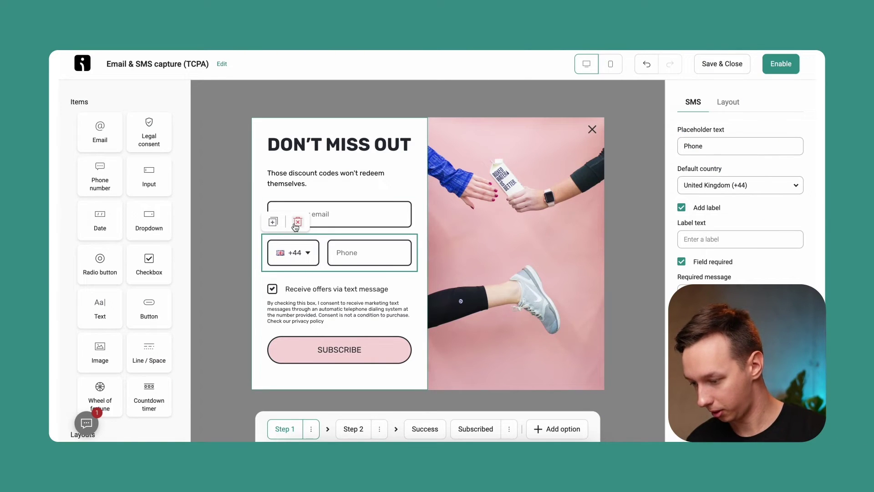
left_click(298, 222)
left_click(298, 241)
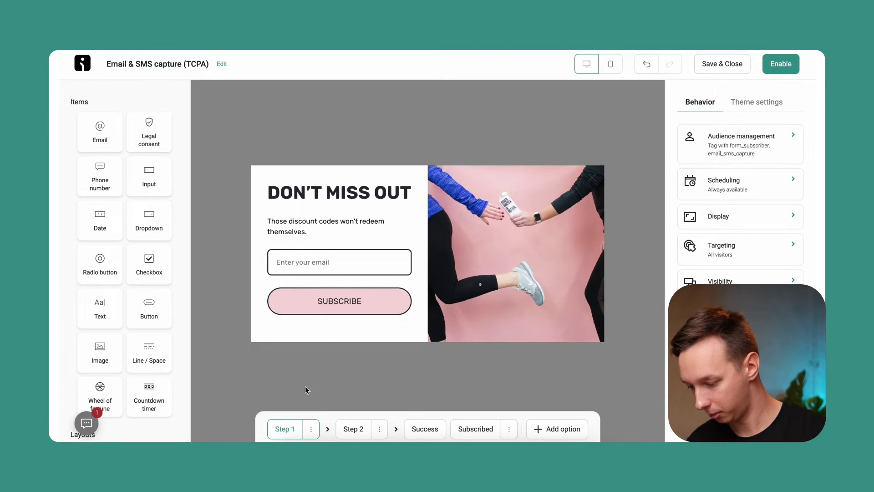
left_click(360, 430)
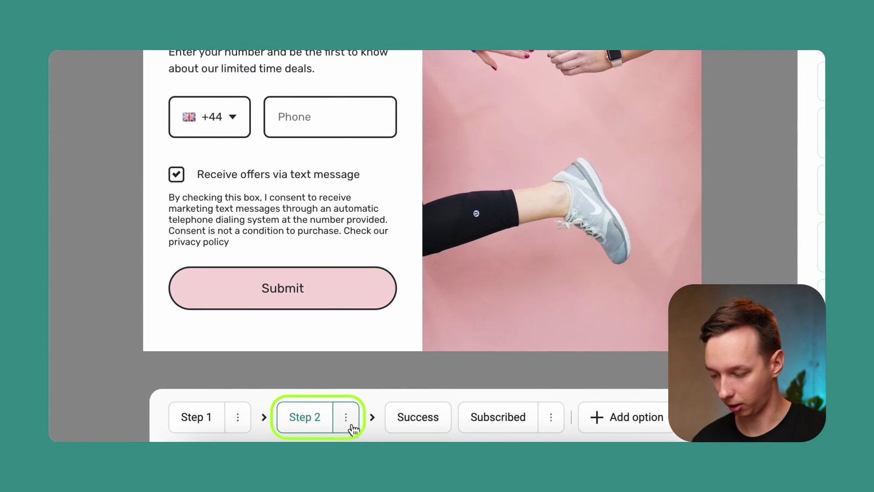
Delete Step 2 from the flow, then view the Success and Subscribed screens
left_click(347, 418)
left_click(355, 376)
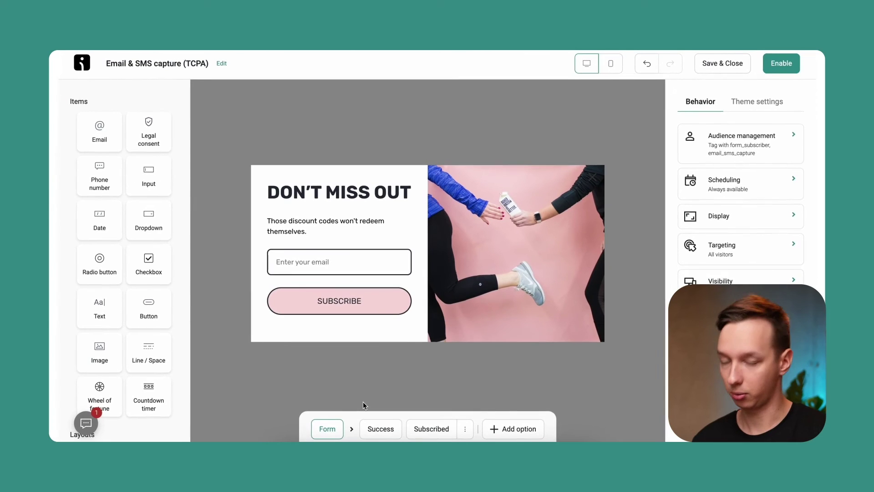
left_click(381, 428)
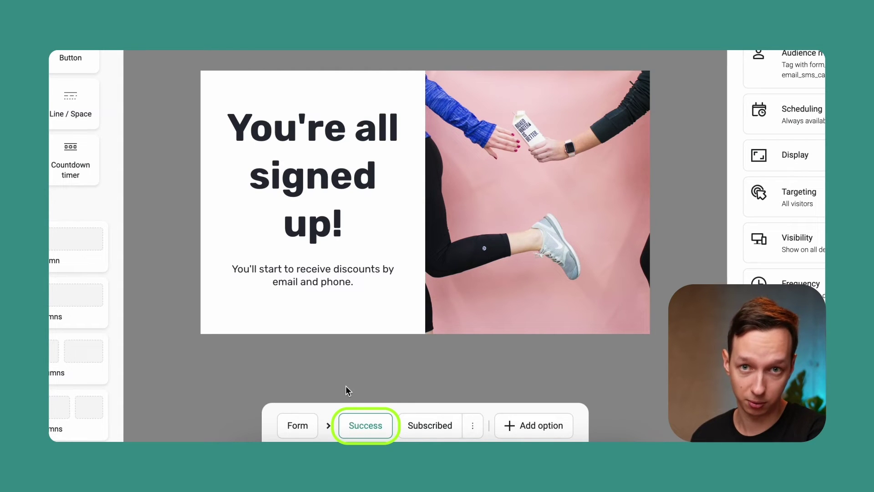
left_click(416, 428)
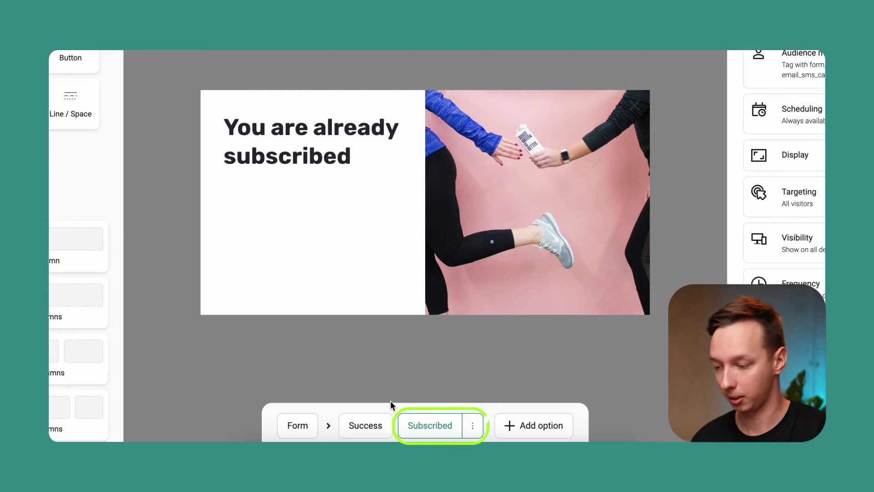
Add a discount code box to the Success screen and set its code to Welcome50
left_click(377, 422)
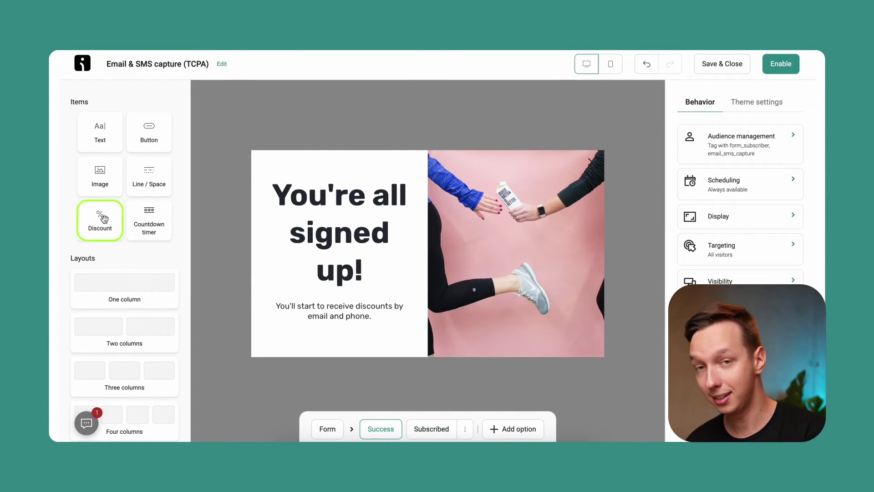
left_click_drag(104, 219, 339, 291)
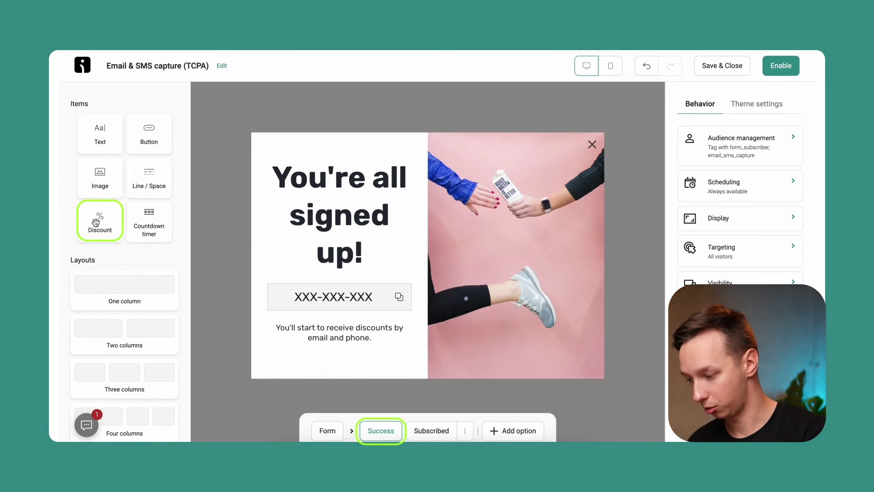
left_click(312, 302)
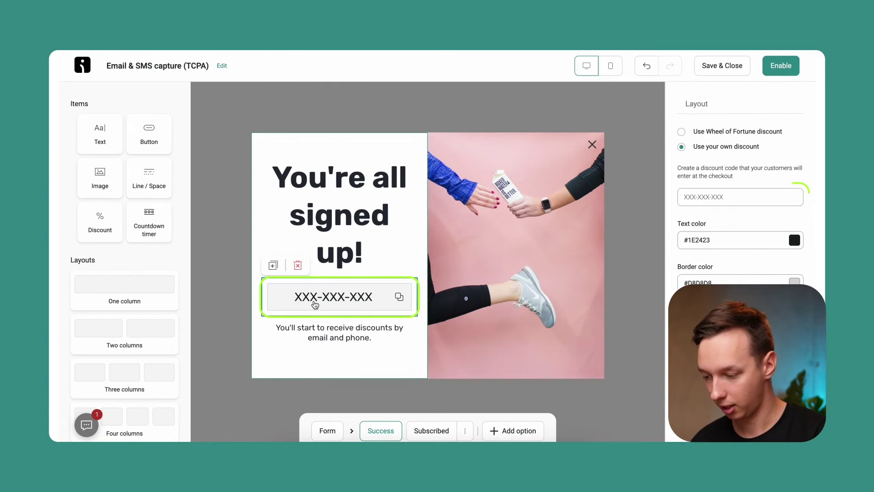
left_click(714, 195)
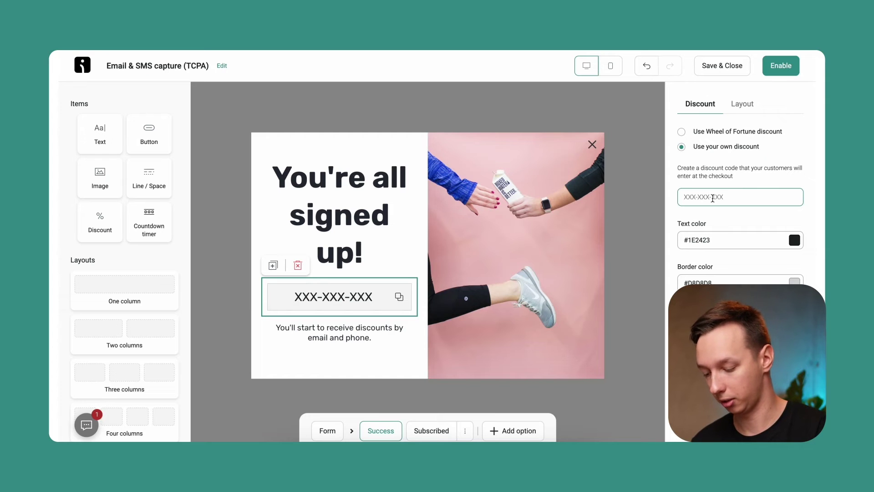
type("Welcome50")
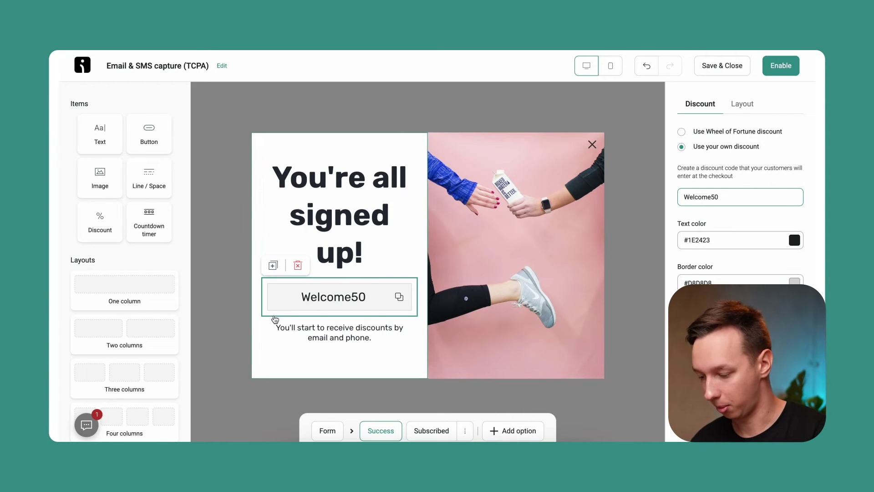
Add a Text block below the heading on the already-subscribed popup
left_click(432, 431)
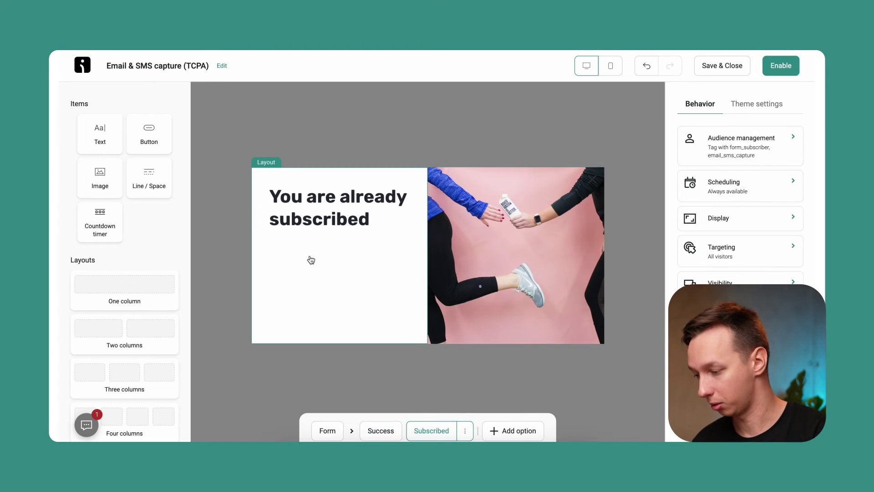
left_click(373, 431)
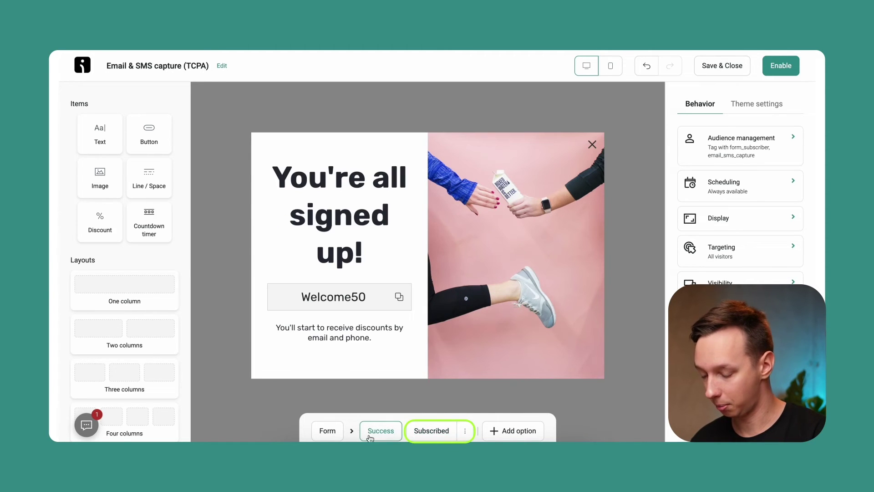
left_click(423, 430)
left_click_drag(105, 129, 300, 246)
Replace the placeholder with 'Glad to see you again! Here is your discount code:' and the welcome code
triple_click(326, 250)
type("Glad to seee you again")
left_click(314, 247)
key("BackSpace")
left_click(362, 255)
type("! Here is your discount code: we")
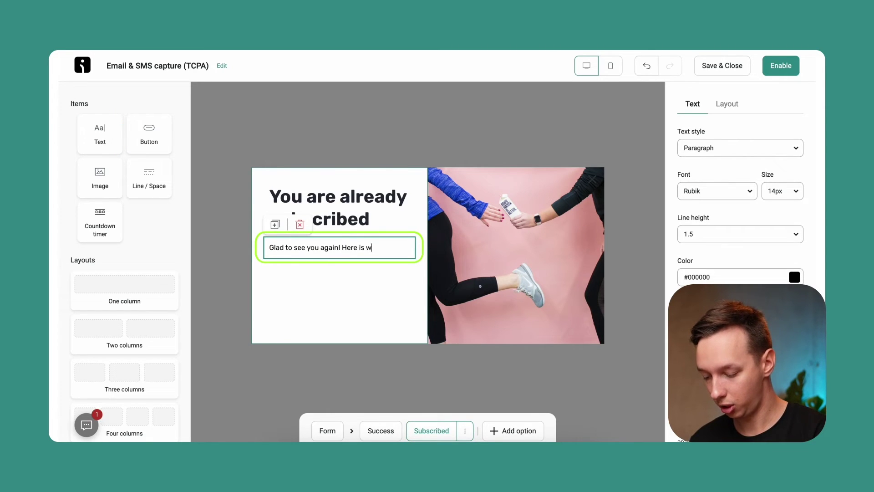
type("lcome10")
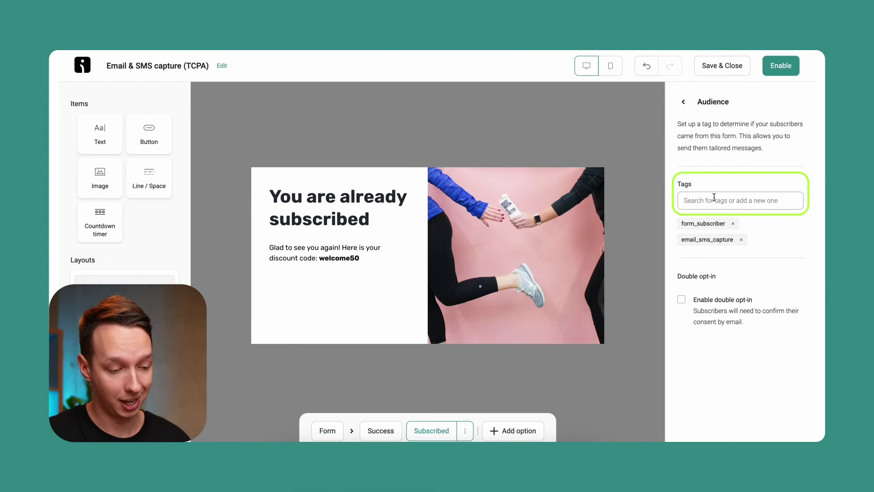
Check the existing audience tags without adding any
left_click(713, 197)
left_click(710, 181)
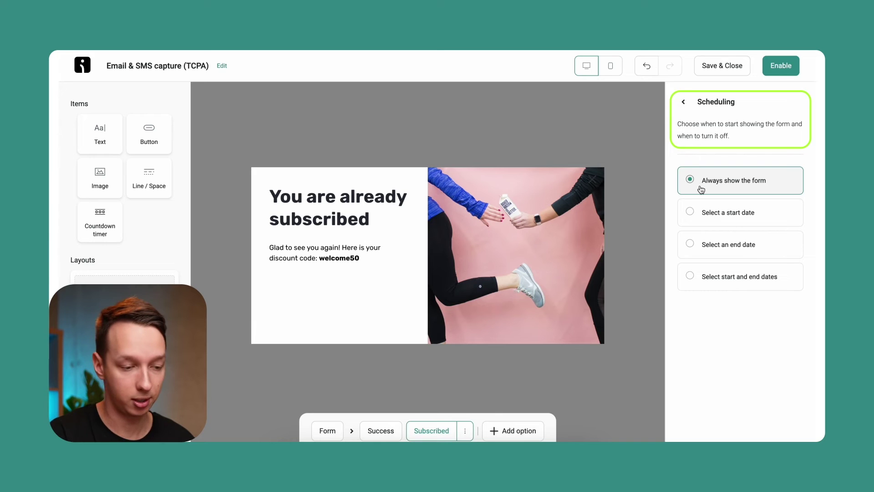
Under Display, enable Time on page at 8 seconds and also tick Exit intent
left_click(682, 102)
left_click(716, 222)
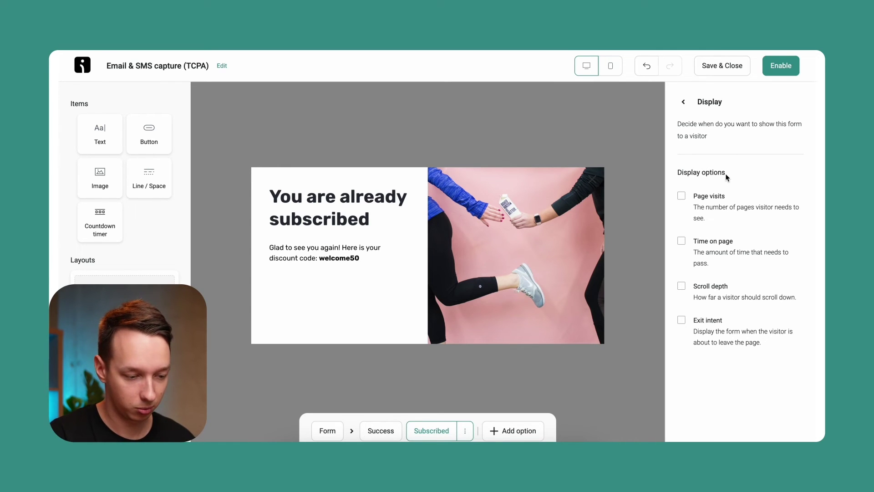
left_click(715, 242)
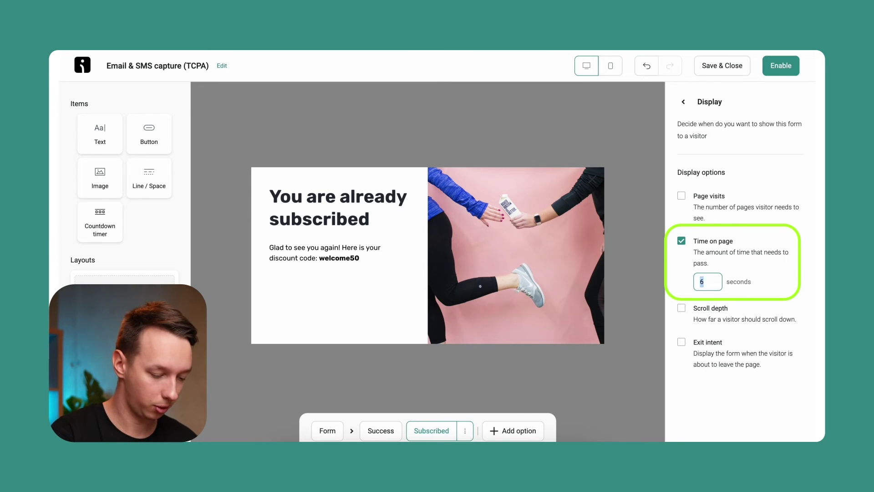
key("BackSpace")
type("8")
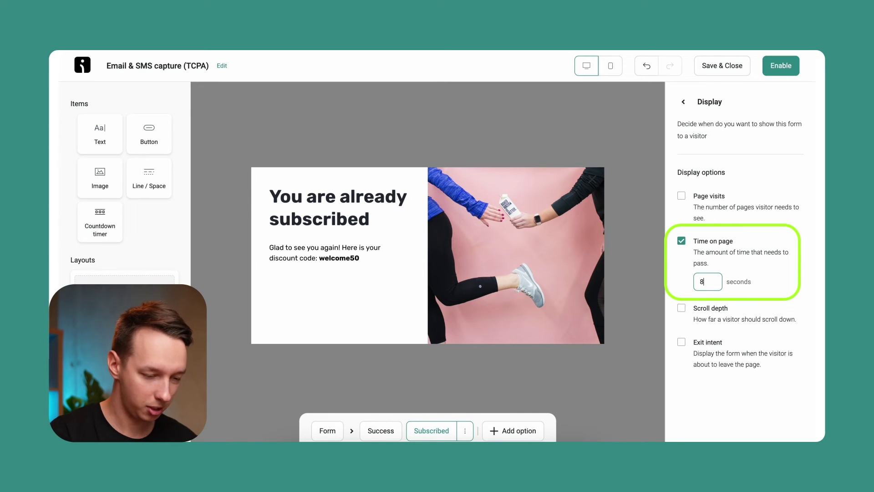
left_click(711, 348)
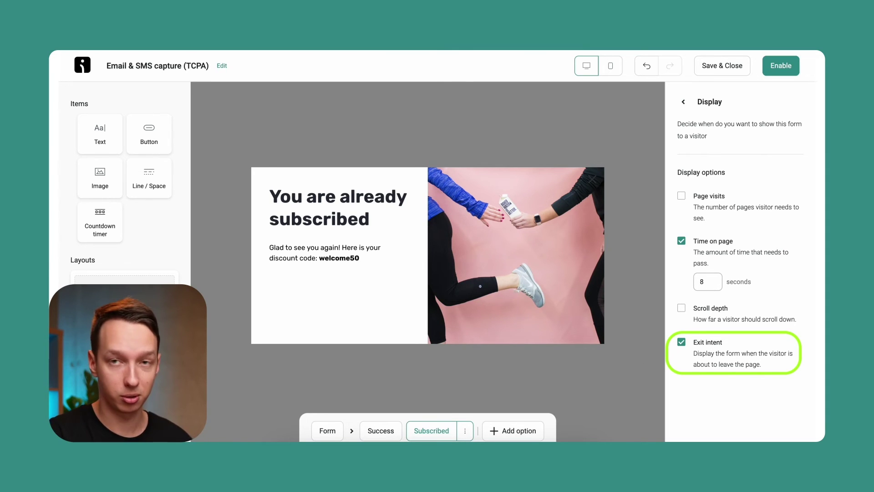
Review Targeting, keeping all visitors, then bring up the Visibility settings
key("Escape")
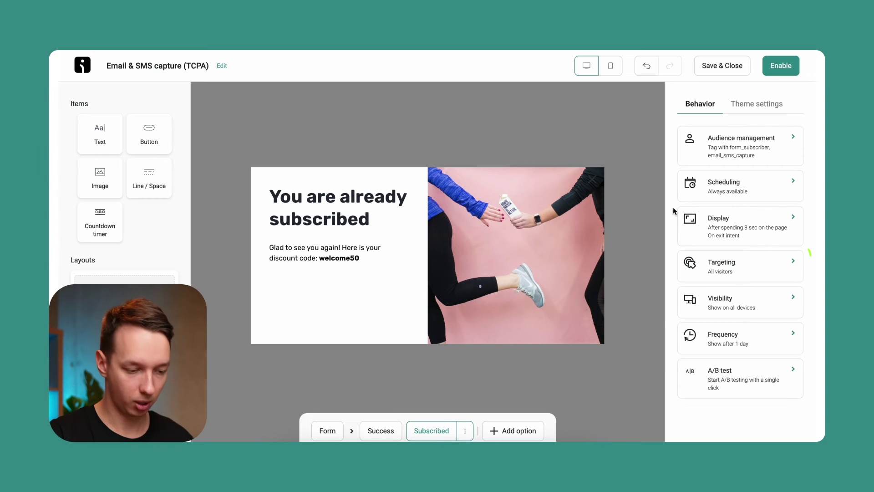
left_click(720, 264)
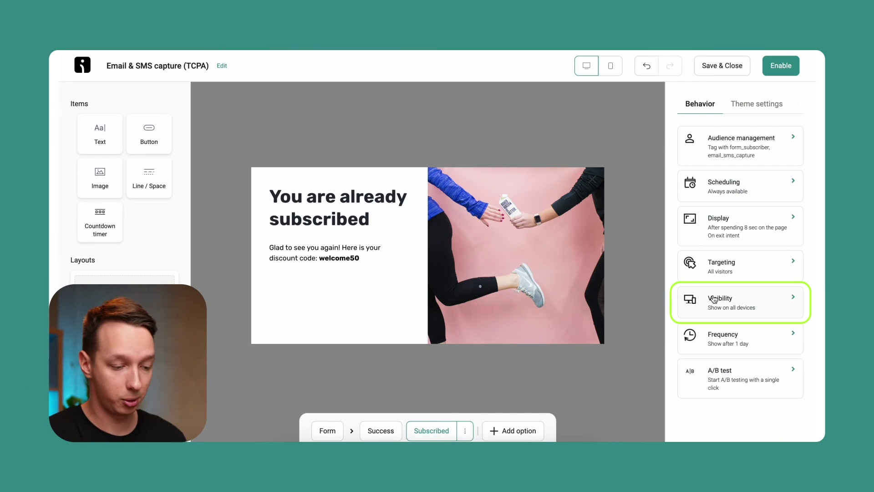
left_click(726, 298)
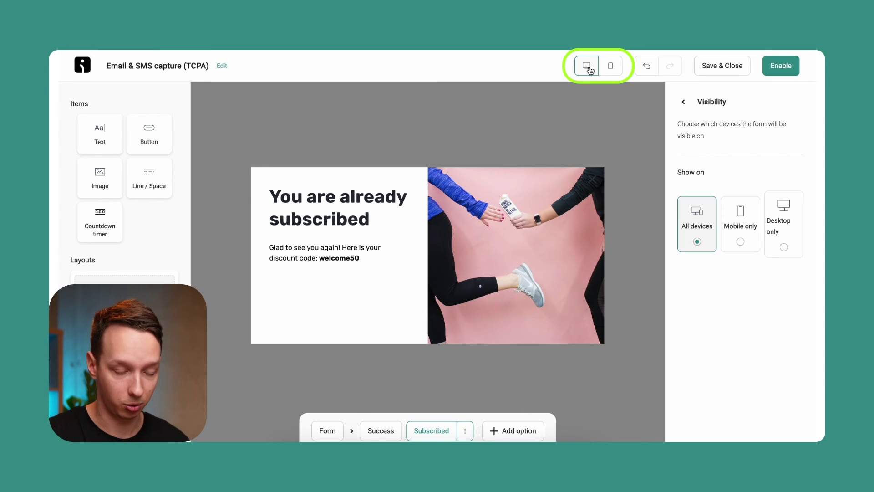
Preview the popup on mobile and desktop, then set Visibility to Desktop only
left_click(610, 73)
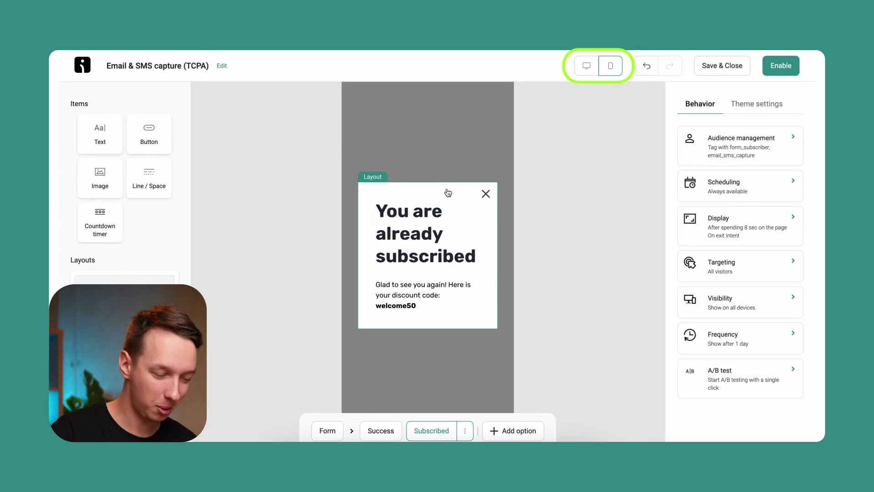
left_click(587, 67)
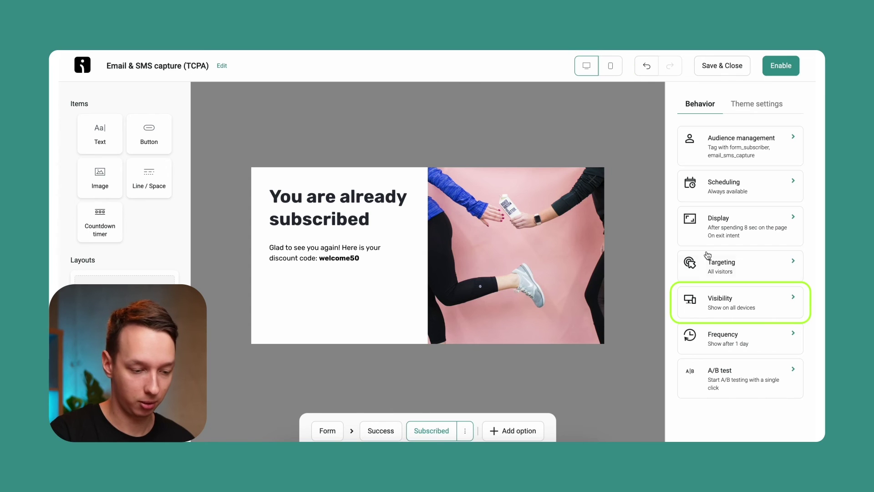
left_click(733, 310)
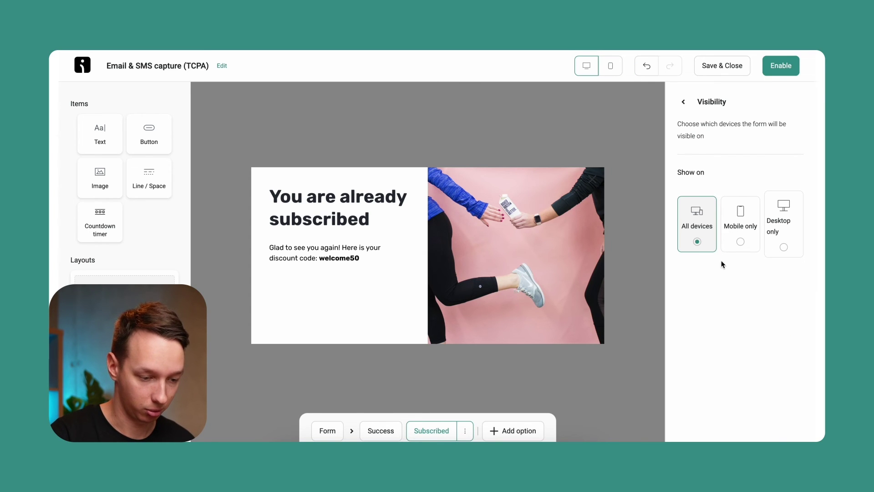
left_click(780, 244)
left_click(683, 102)
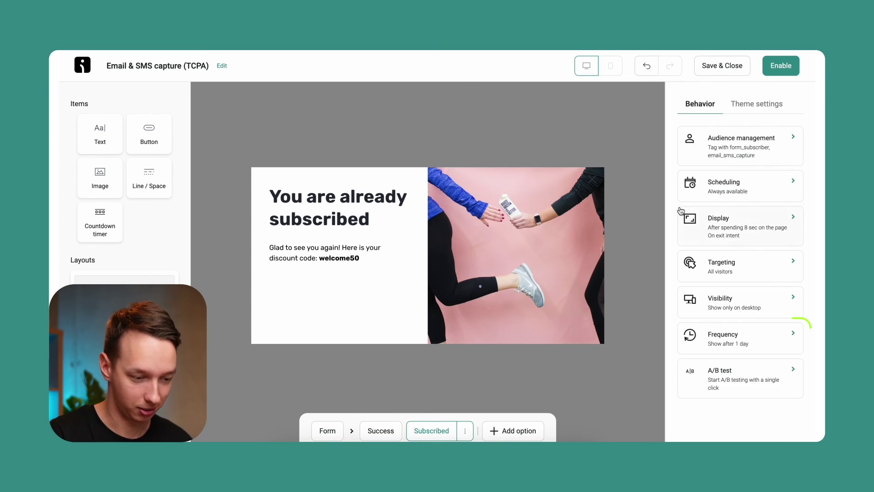
left_click(711, 344)
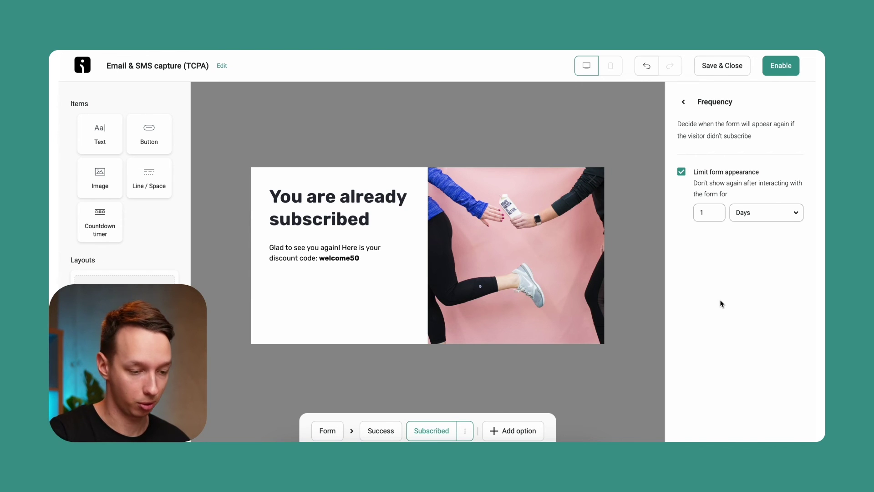
left_click(702, 213)
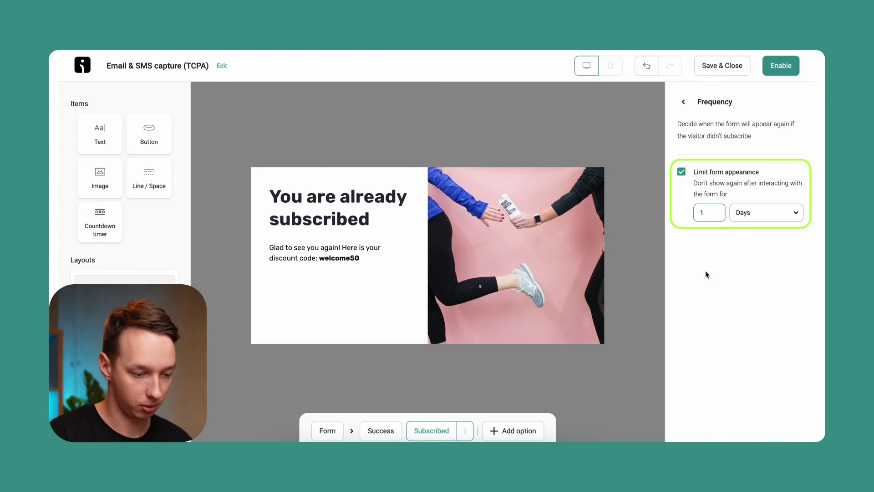
Recheck display timing and the Form, Success and Subscribed steps, then enable the popup
left_click(683, 102)
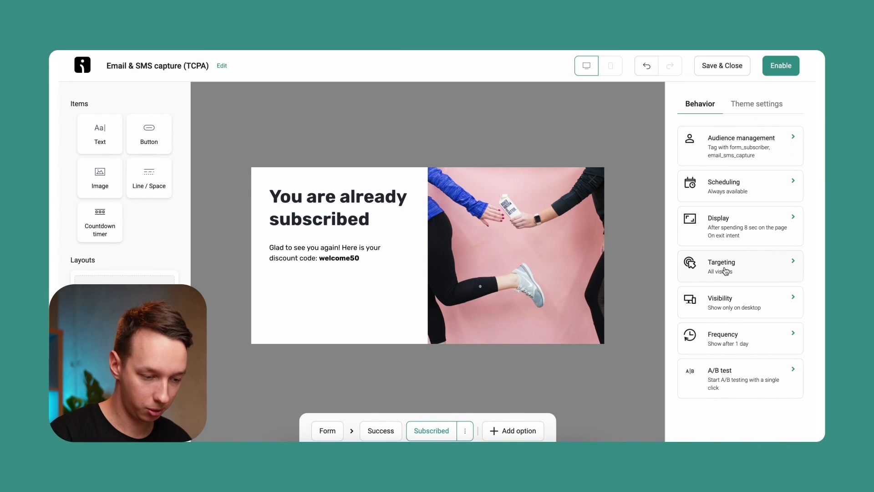
left_click(727, 240)
left_click(682, 101)
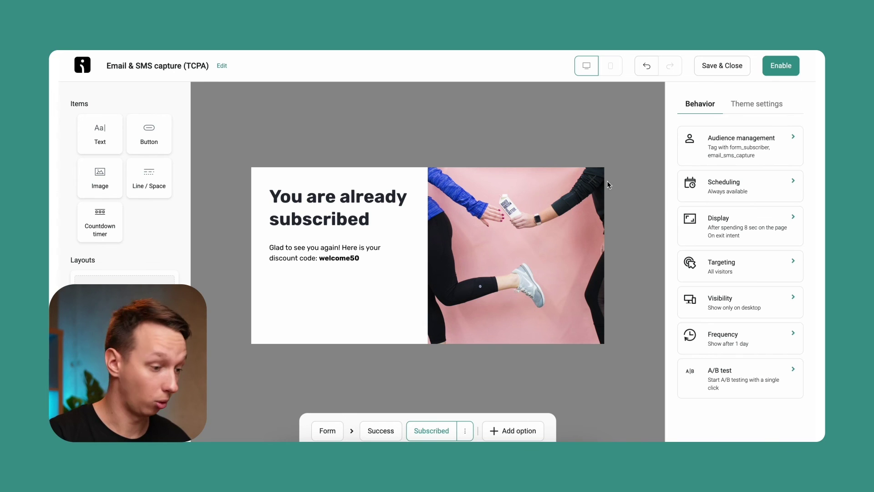
left_click(333, 427)
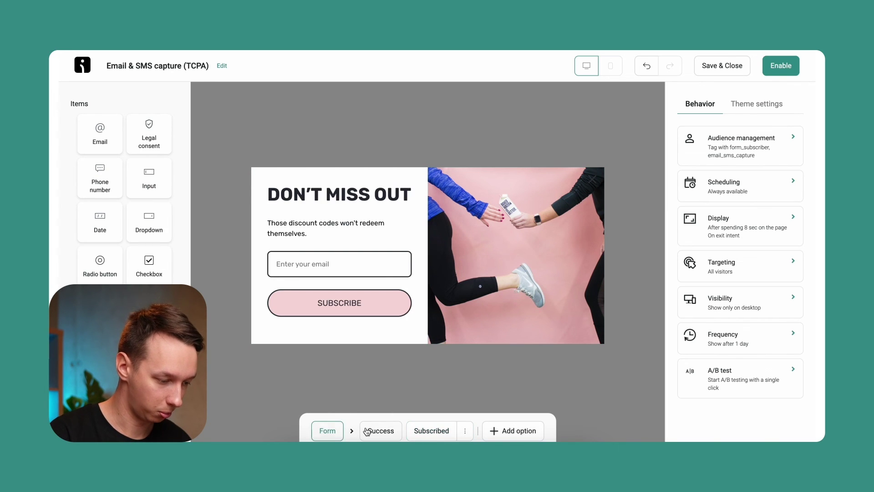
left_click(375, 431)
left_click(431, 430)
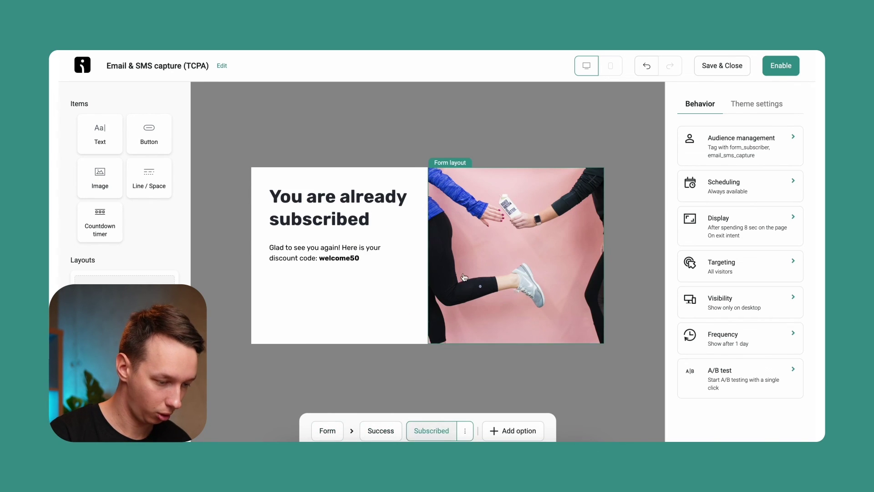
left_click(775, 66)
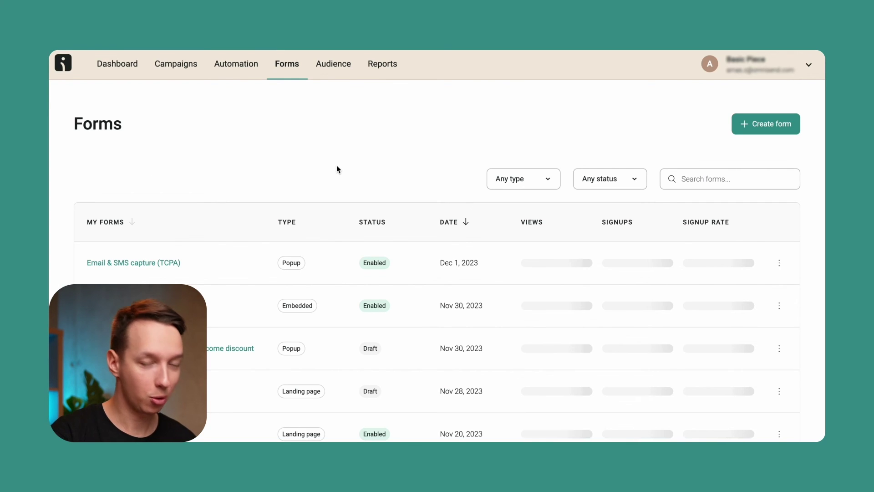